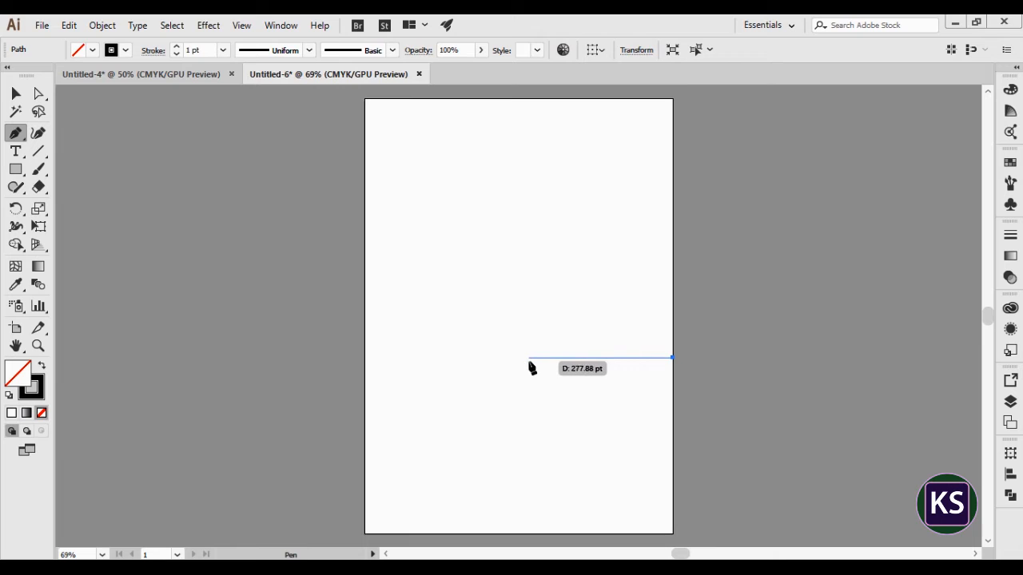
- Complete a closed right triangle against the page's right edge and fill it with the C=70 M=15 Y=0 K=0 blue swatch
left_click(525, 358)
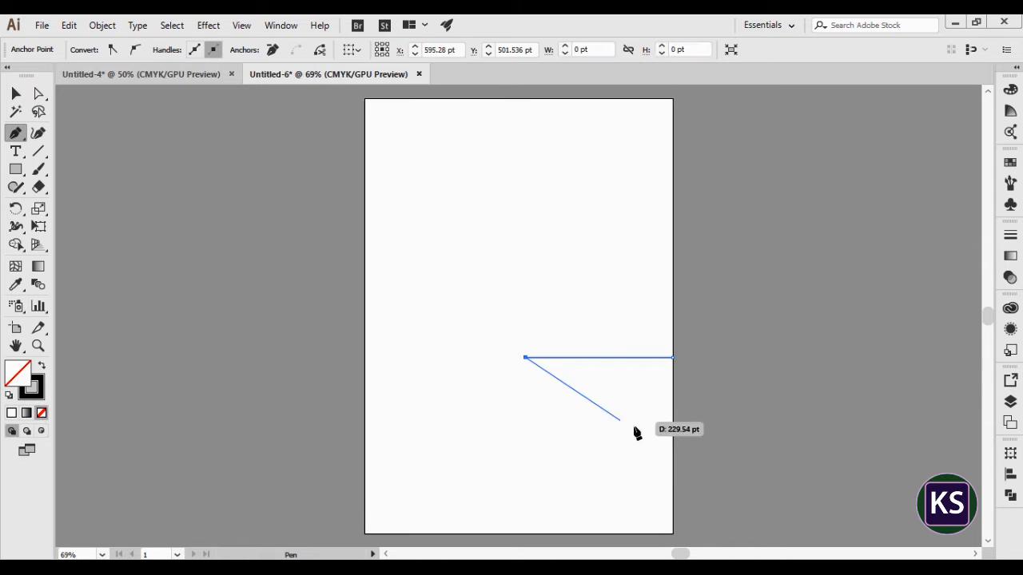
left_click(672, 469)
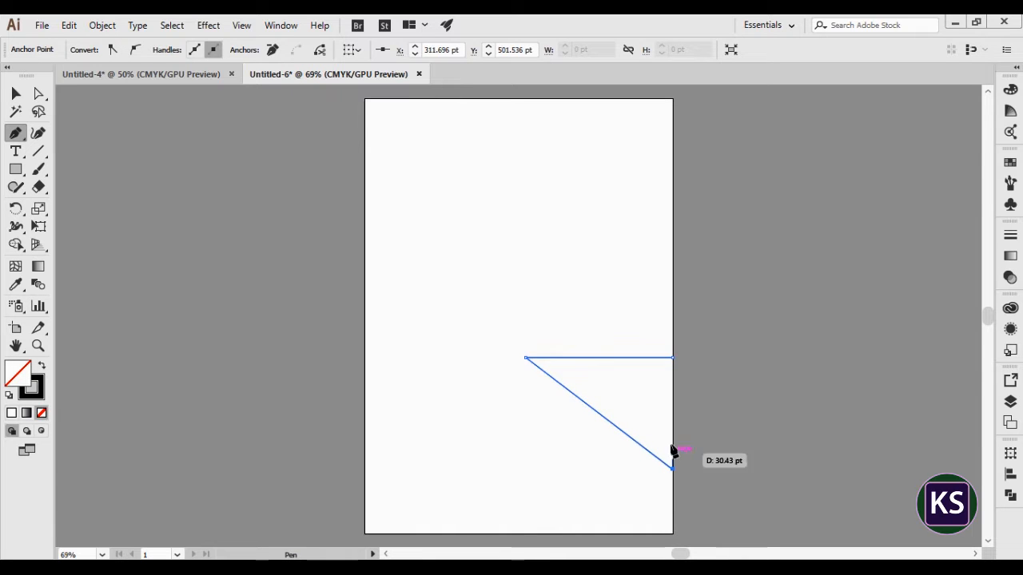
left_click(673, 358)
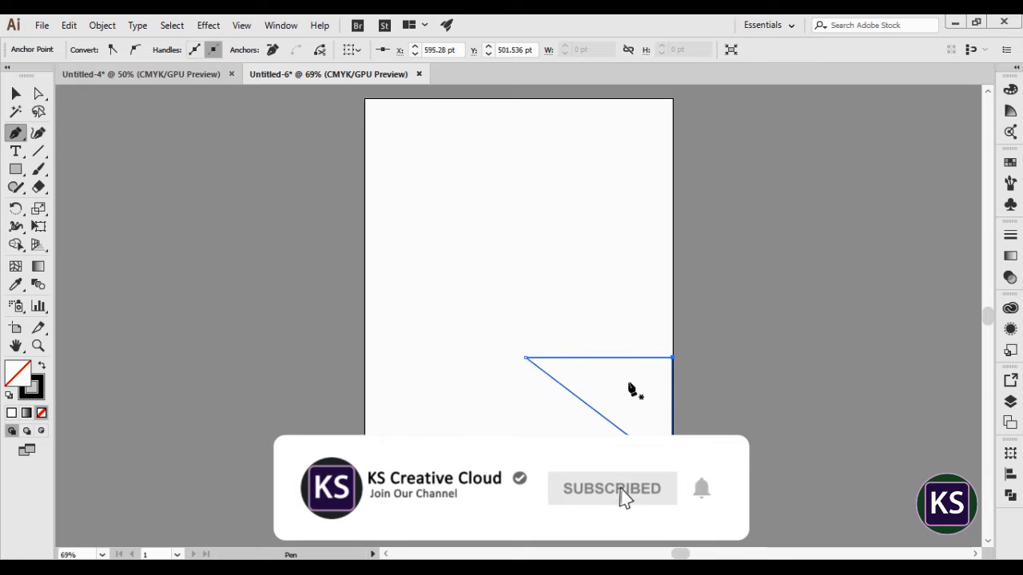
left_click(1010, 163)
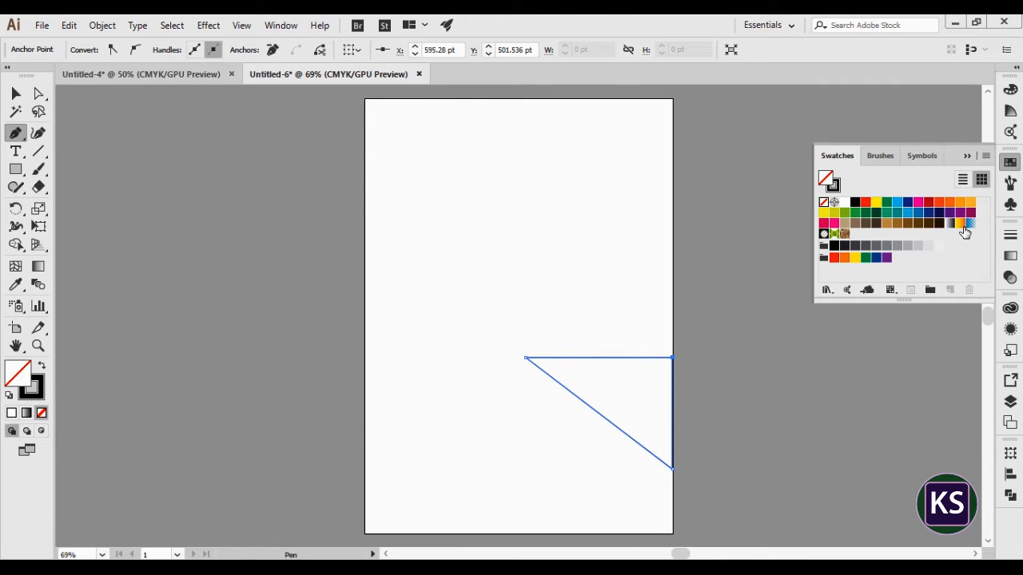
left_click(909, 214)
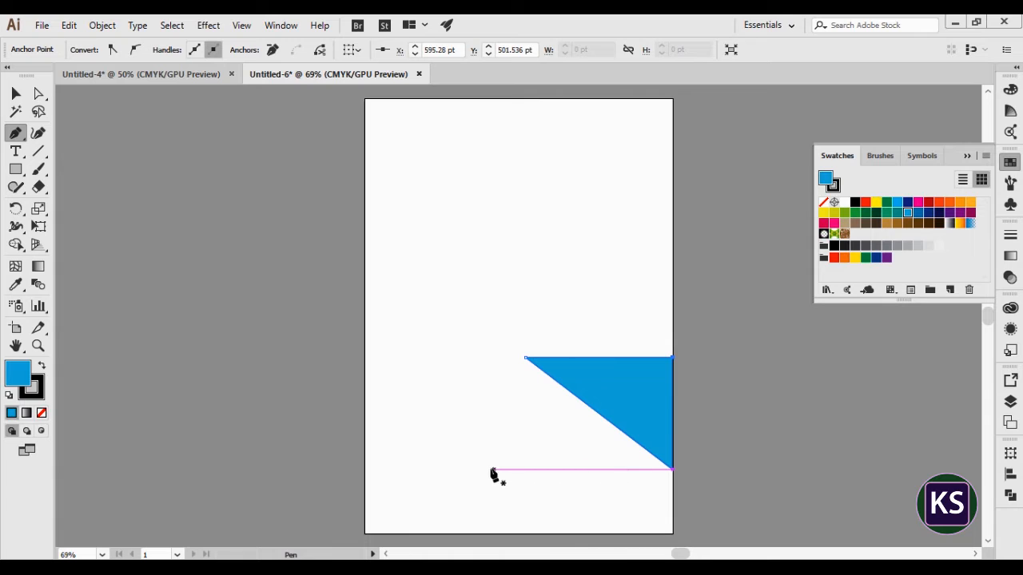
- Draw a second blue triangle against the page's left edge, its base level with the right triangle's lowest corner
left_click(365, 470)
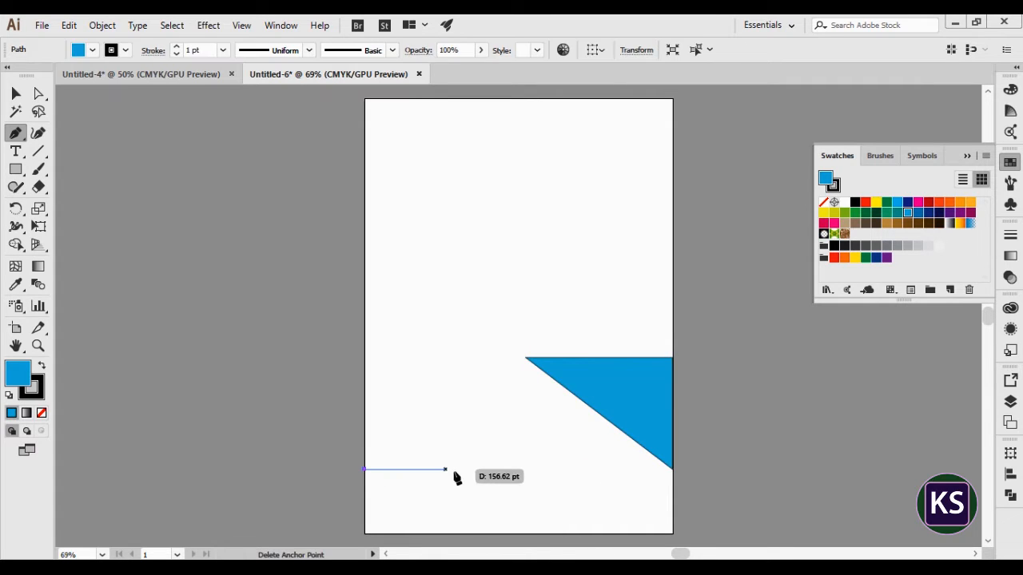
left_click(517, 469)
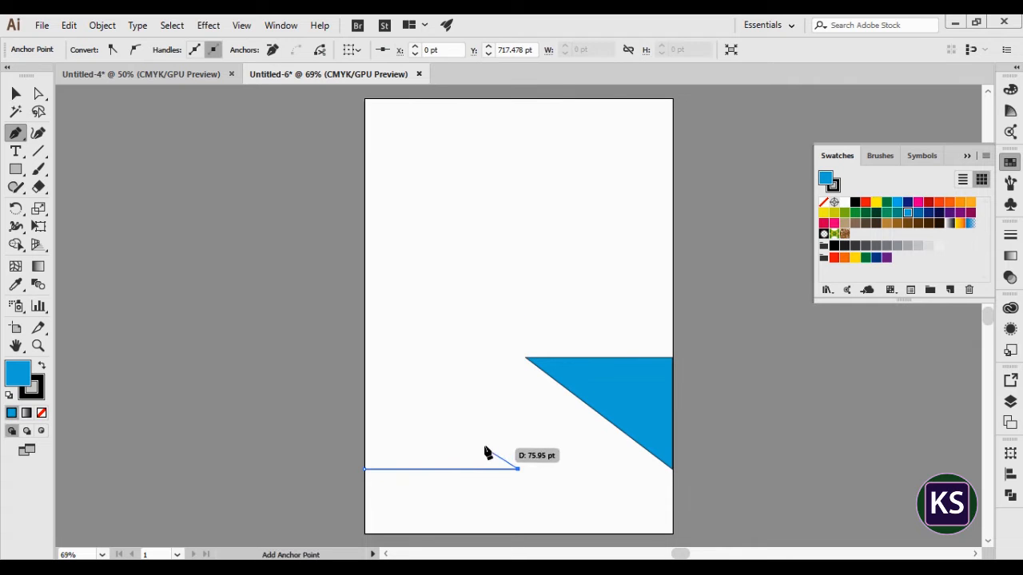
left_click(366, 382)
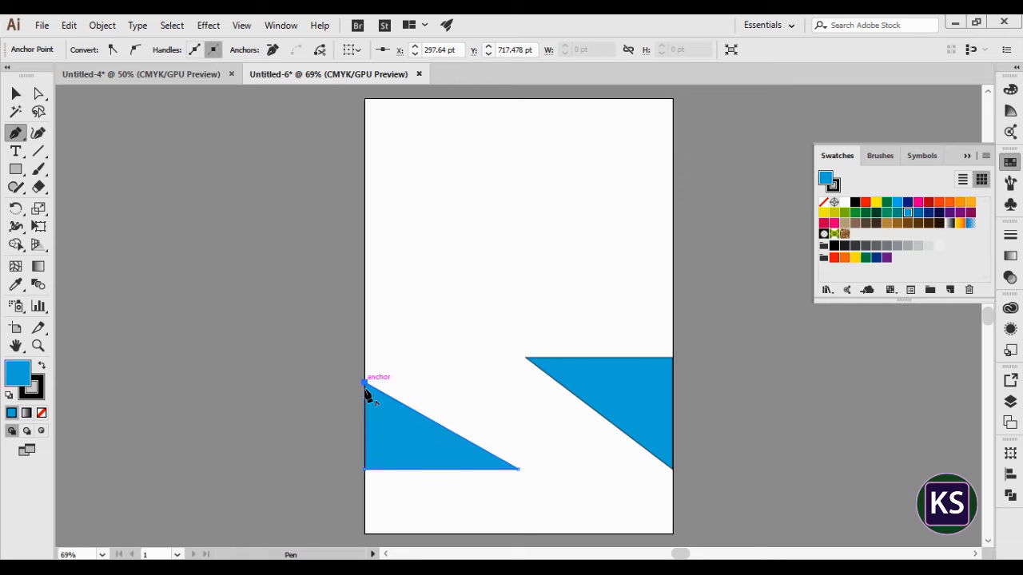
left_click(366, 473)
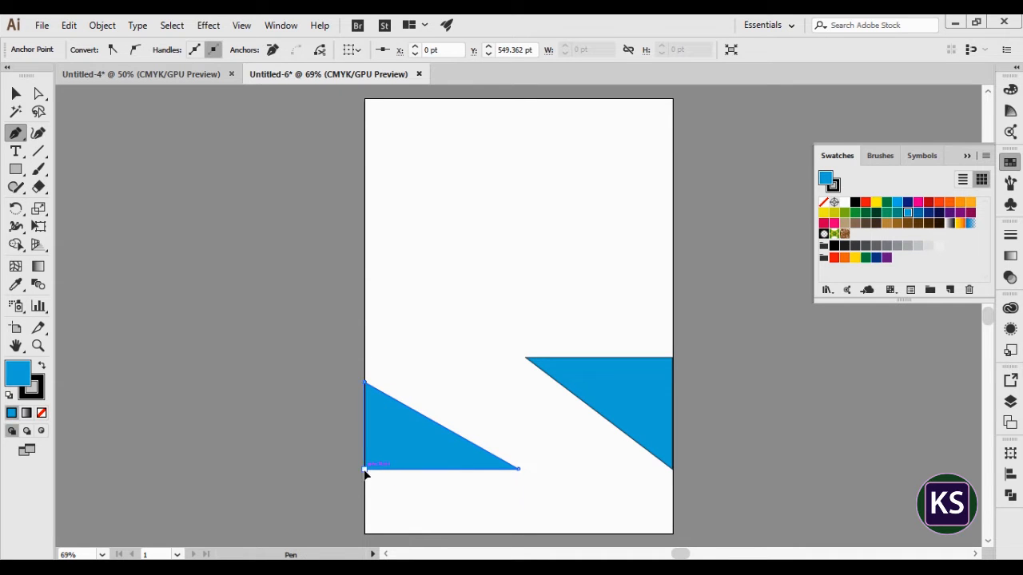
- Draw a rectangle about 583 by 129 pt from the left triangle's top corner across the page and fill it with mid gray
left_click(17, 170)
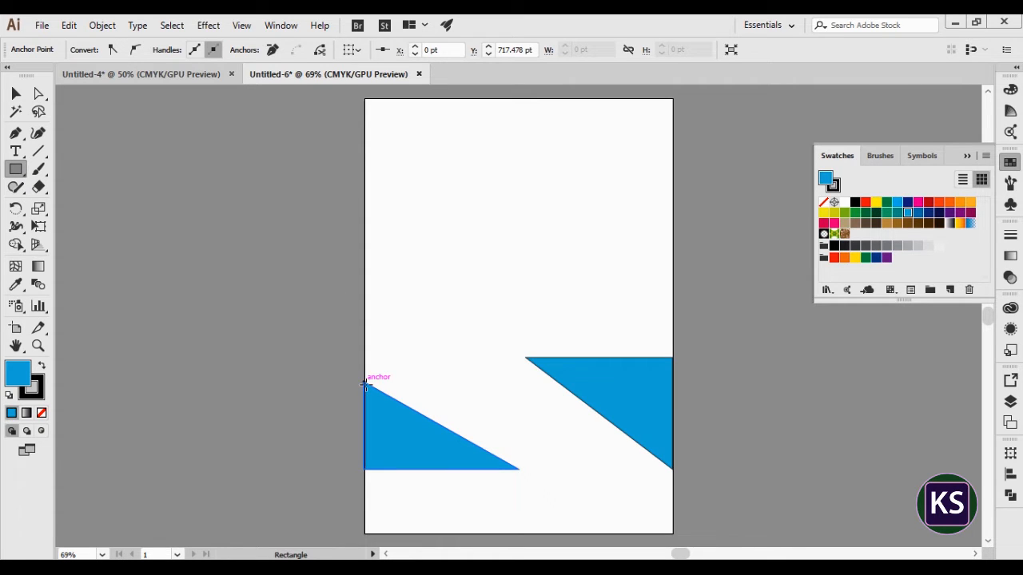
left_click_drag(364, 383, 665, 449)
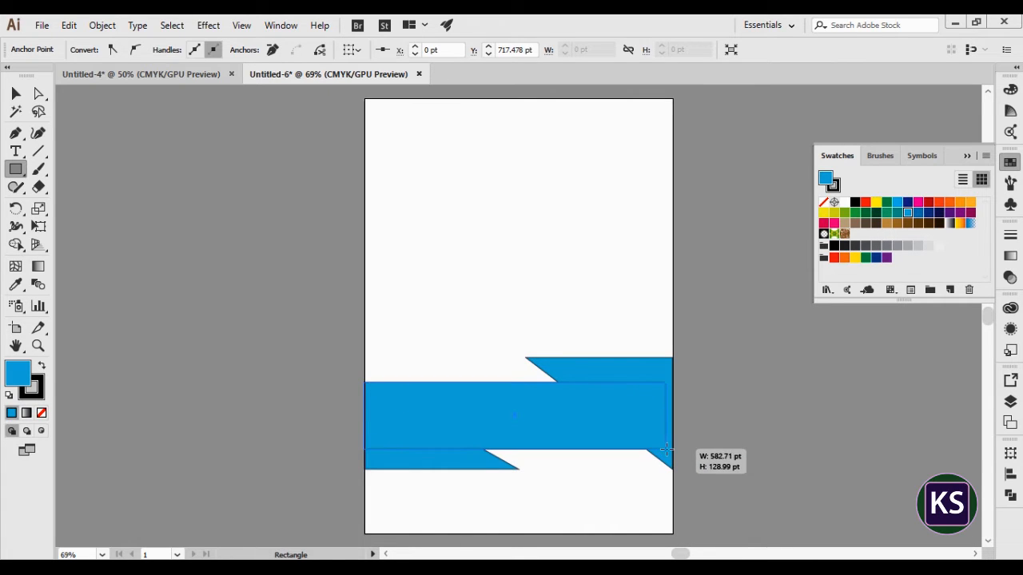
left_click(896, 247)
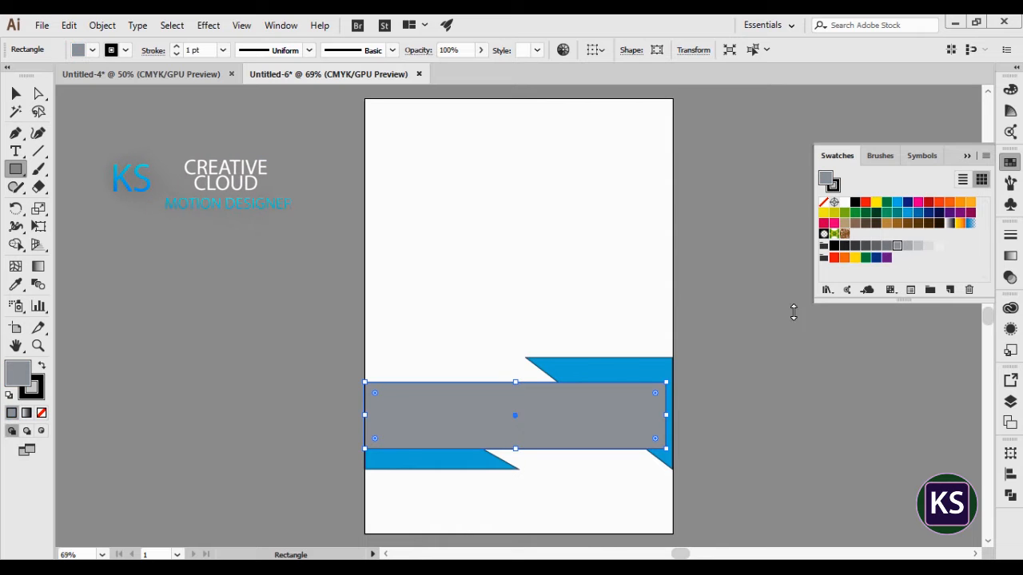
- Apply a drop shadow to the gray rectangle with Multiply mode, 75% opacity, 7 pt X and Y offsets and 5 pt blur
left_click(16, 94)
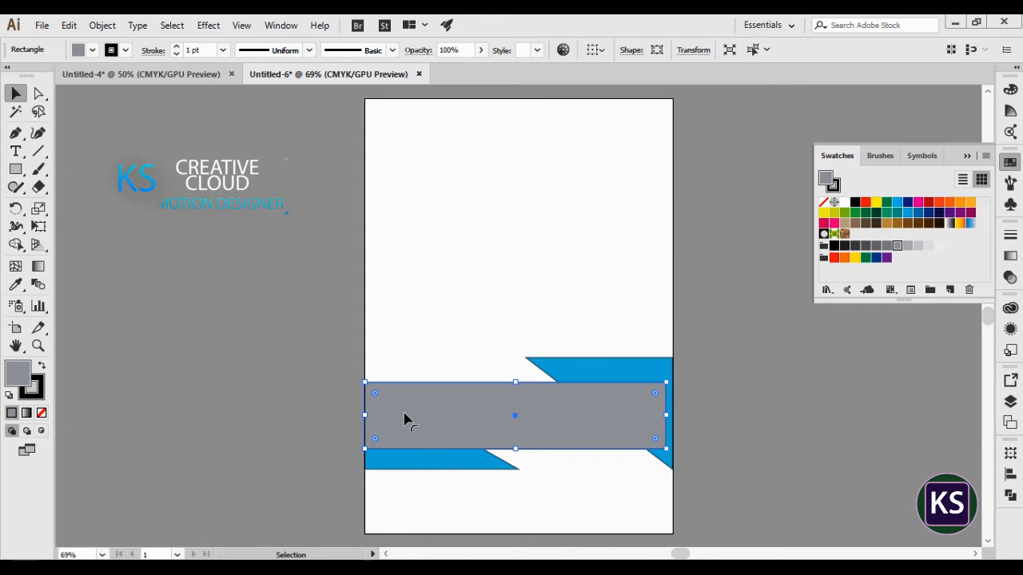
left_click(209, 25)
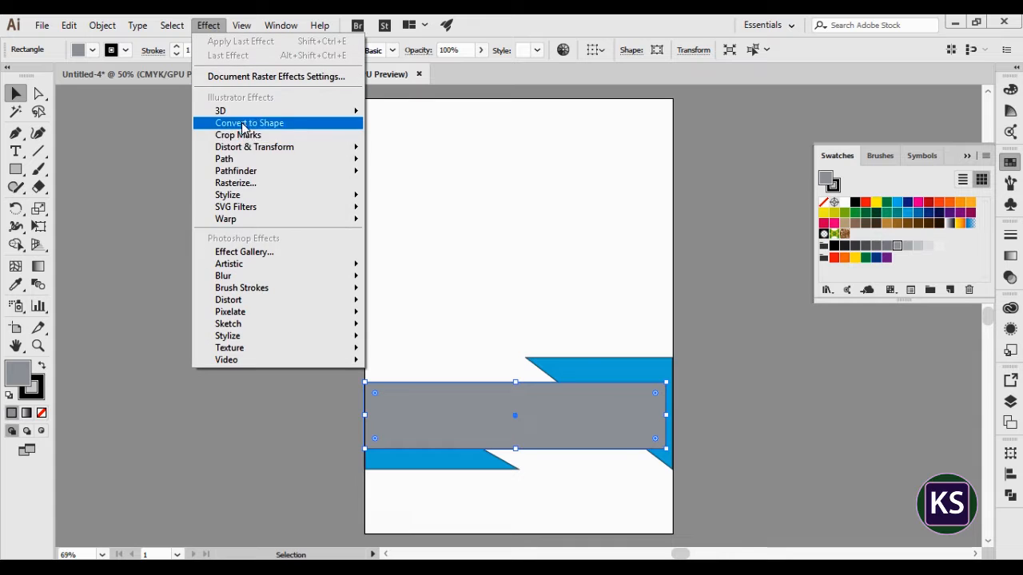
mouse_move(240, 195)
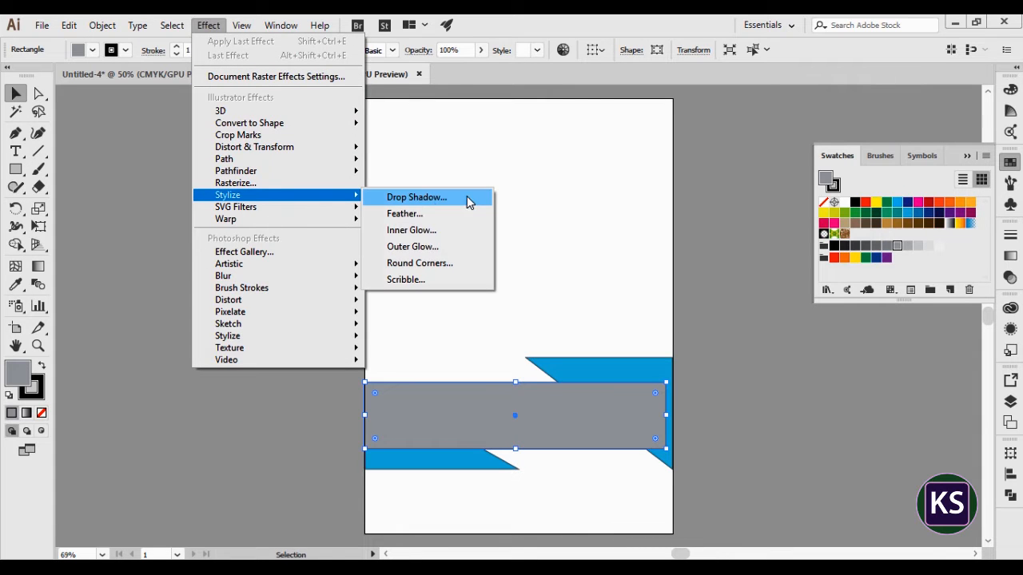
left_click(424, 198)
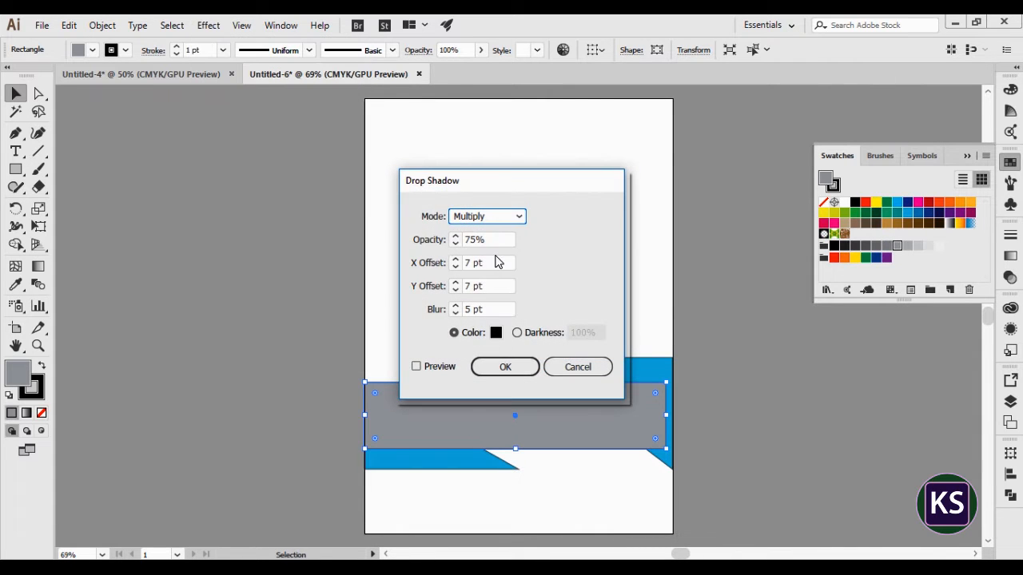
left_click(504, 366)
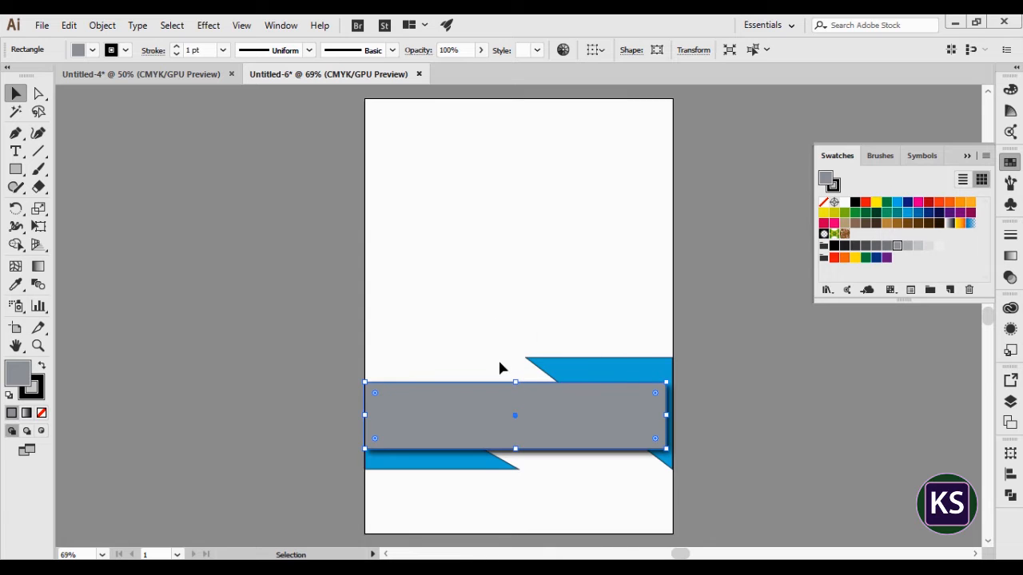
- Send the gray rectangle to the back, behind both blue triangles, and deselect it
right_click(557, 421)
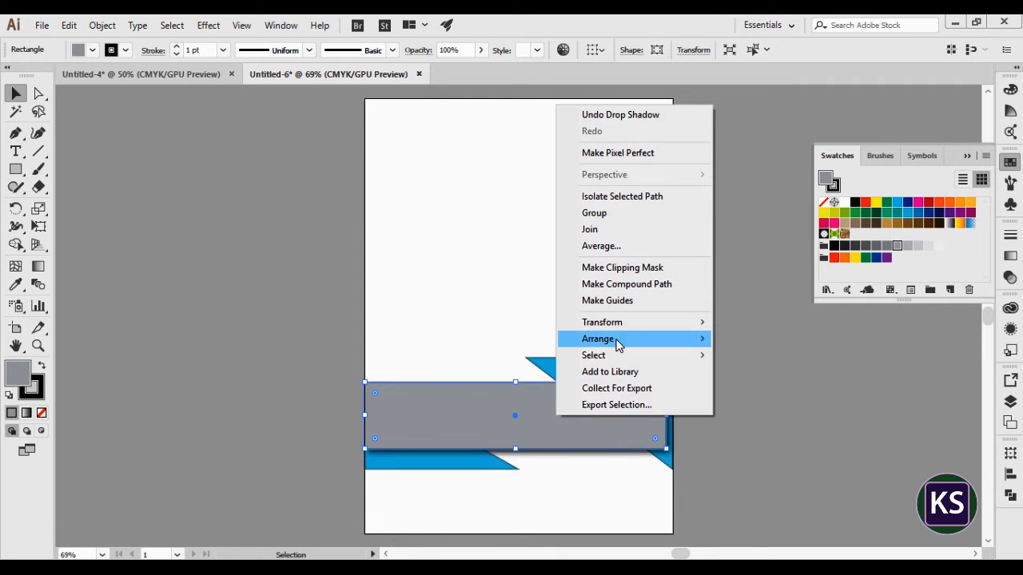
mouse_move(625, 343)
left_click(781, 389)
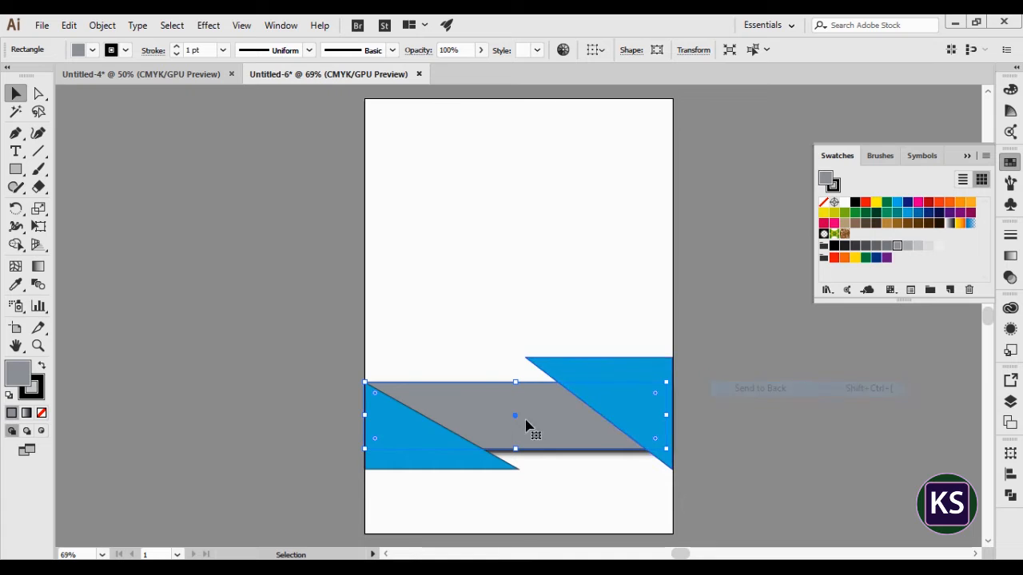
left_click(749, 408)
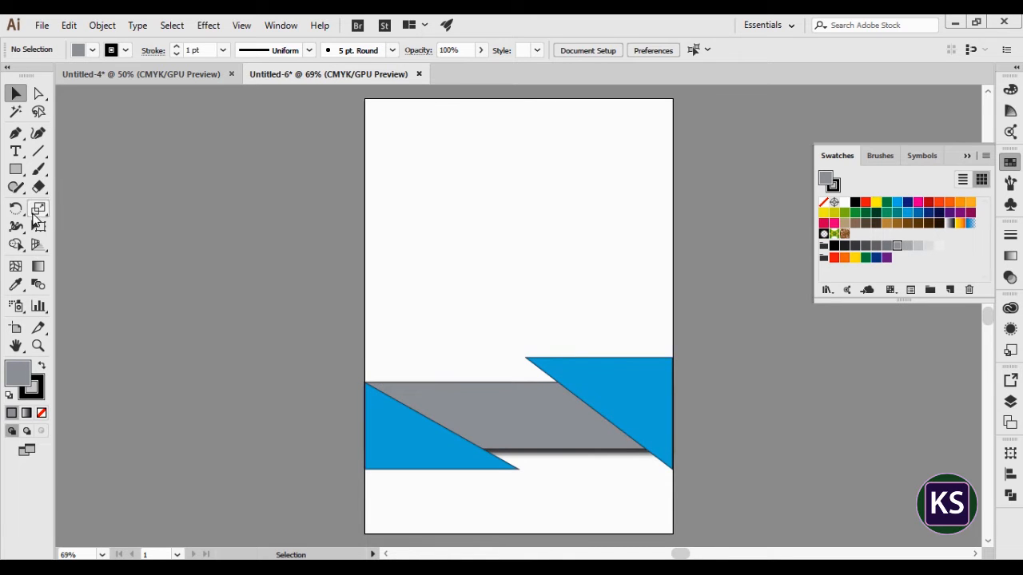
- Draw a closed four-sided diamond with the Pen tool, joining the inner corners and slanted edges of the two blue triangles
left_click(15, 132)
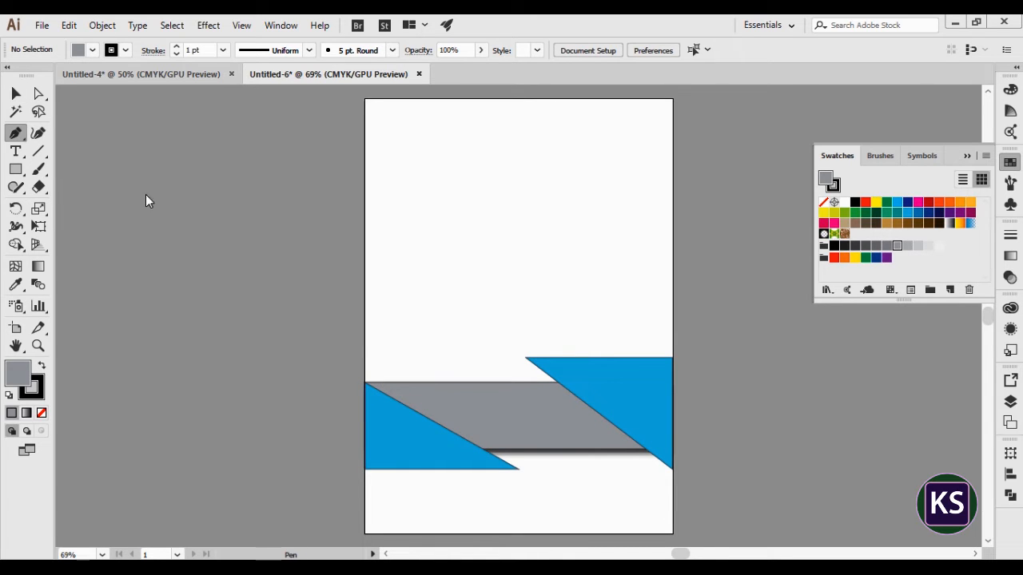
left_click(519, 470)
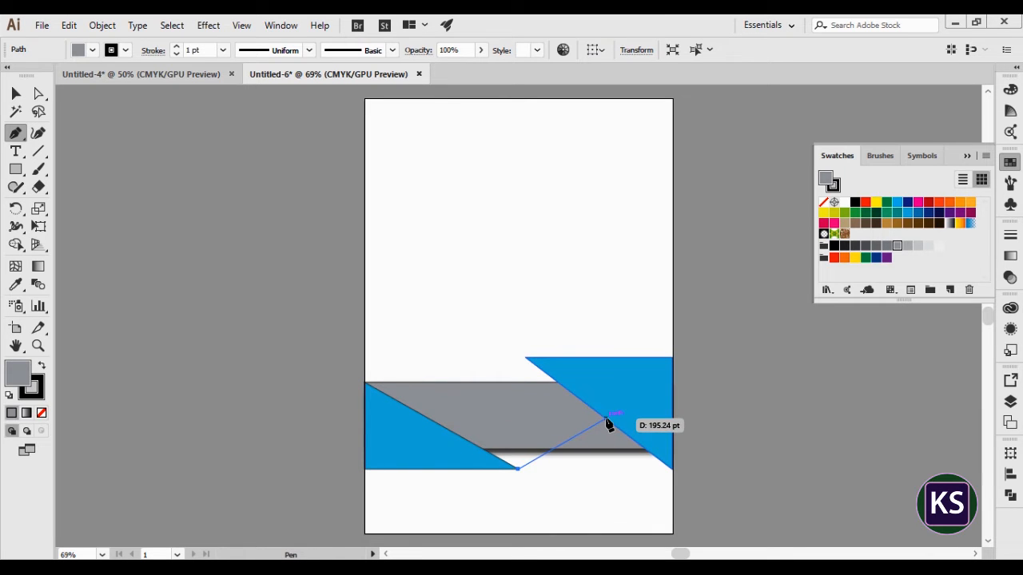
left_click(606, 420)
left_click(525, 359)
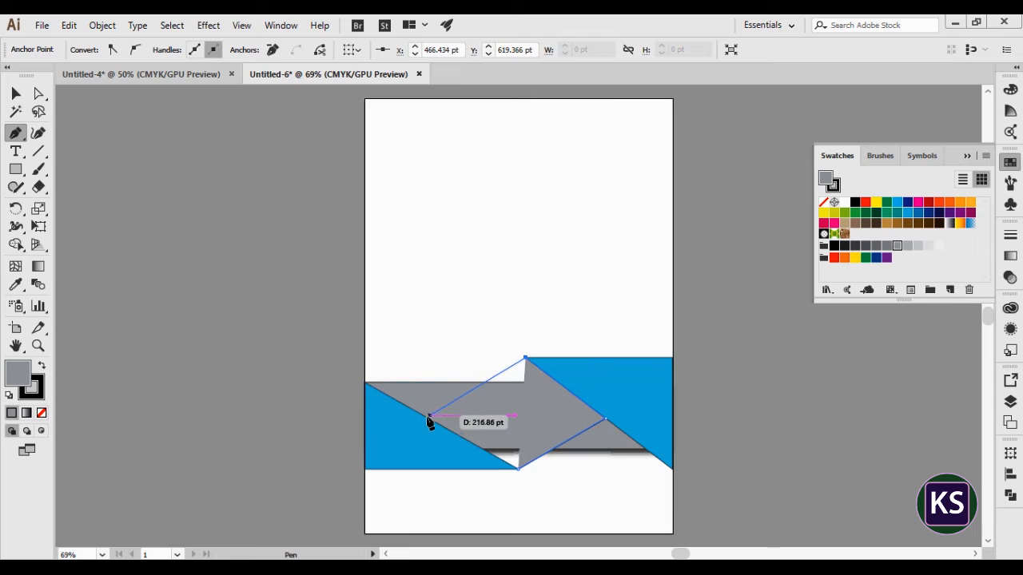
left_click(424, 415)
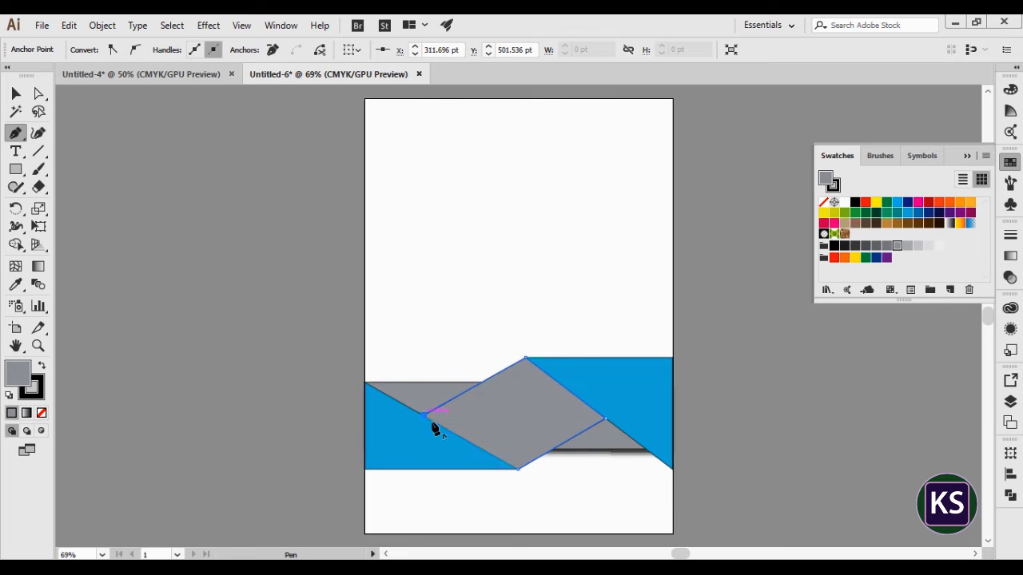
left_click(518, 470)
- Fill the diamond with a dark blue, hex 057096
left_click(908, 212)
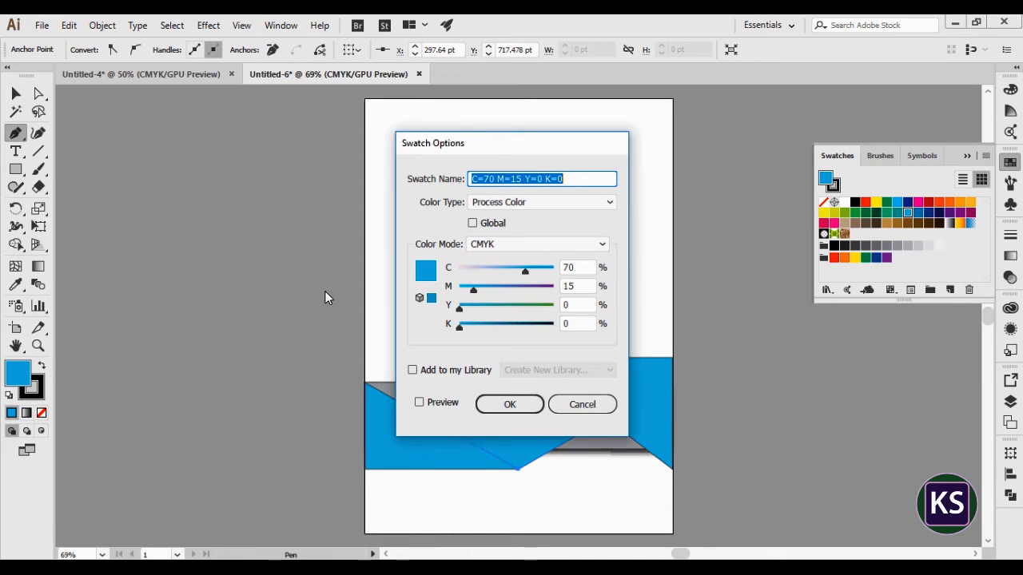
left_click(569, 404)
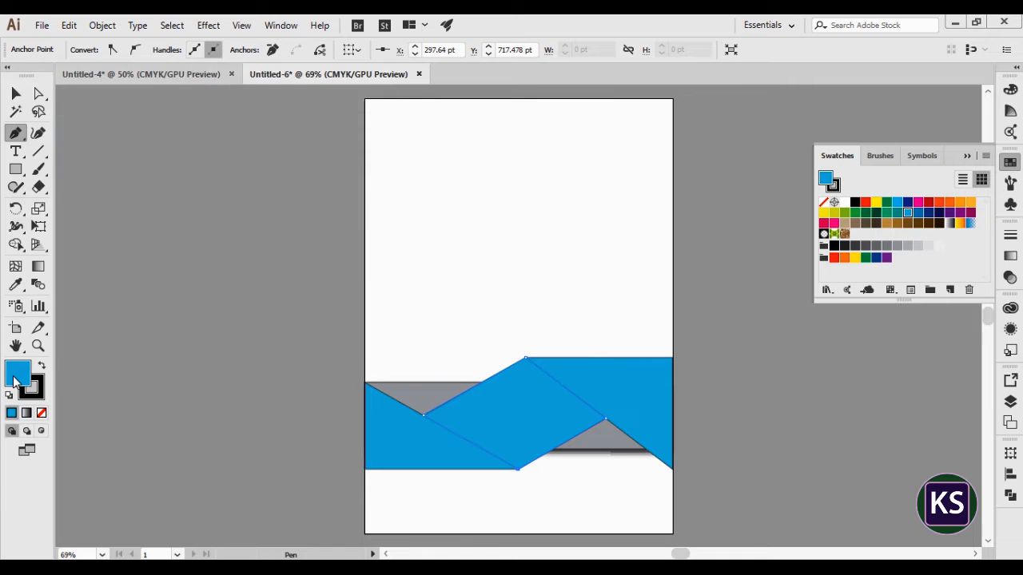
double_click(15, 382)
left_click_drag(174, 182, 187, 189)
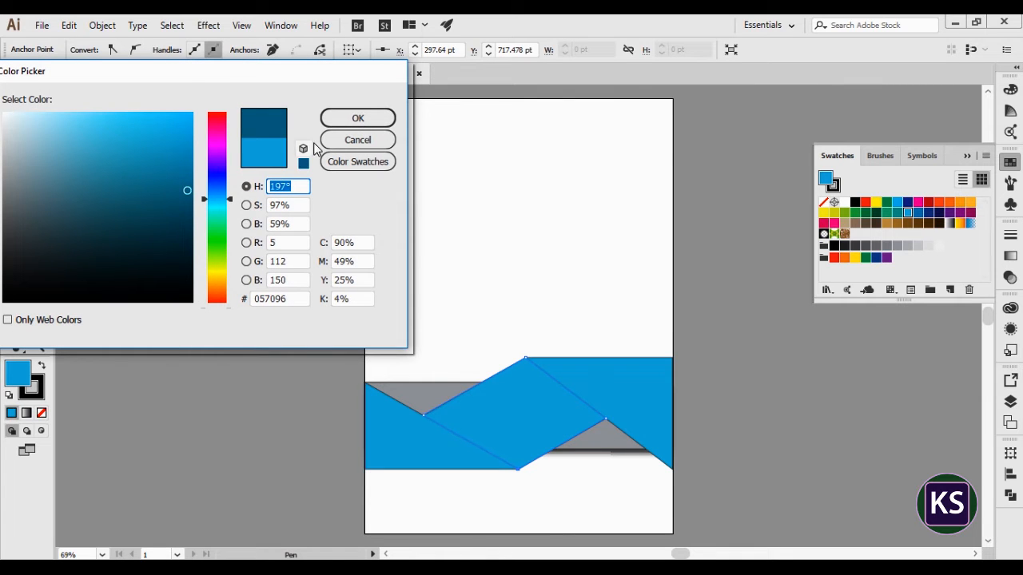
left_click(361, 120)
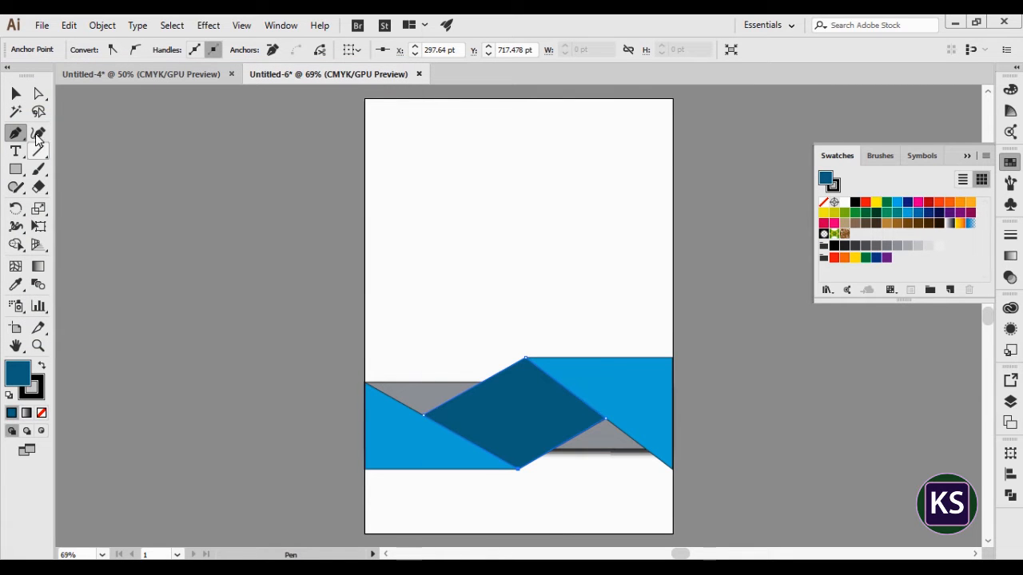
- Send the dark blue diamond to the back, behind the gray band, and deselect it
left_click(16, 94)
right_click(527, 417)
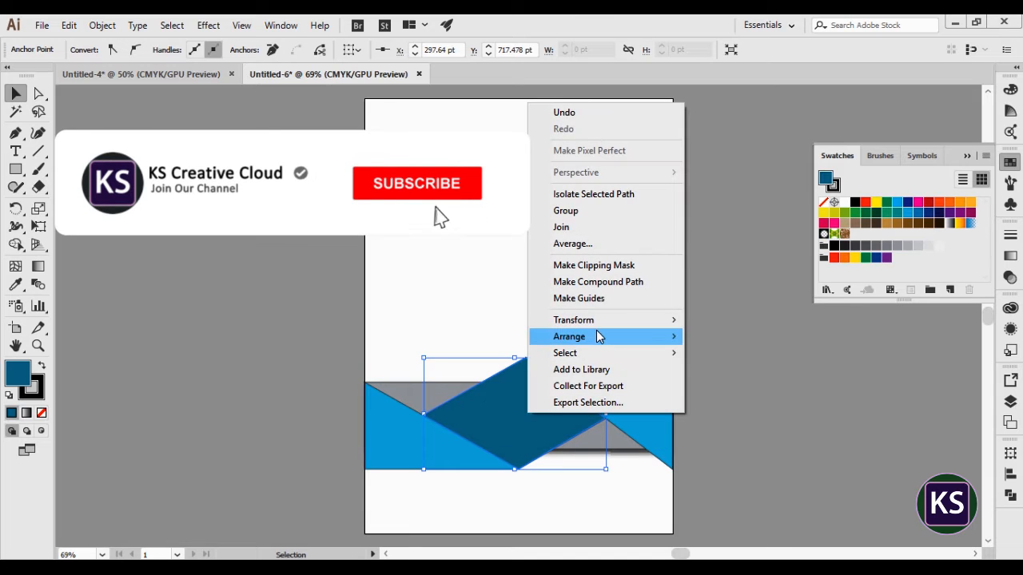
mouse_move(599, 336)
left_click(749, 386)
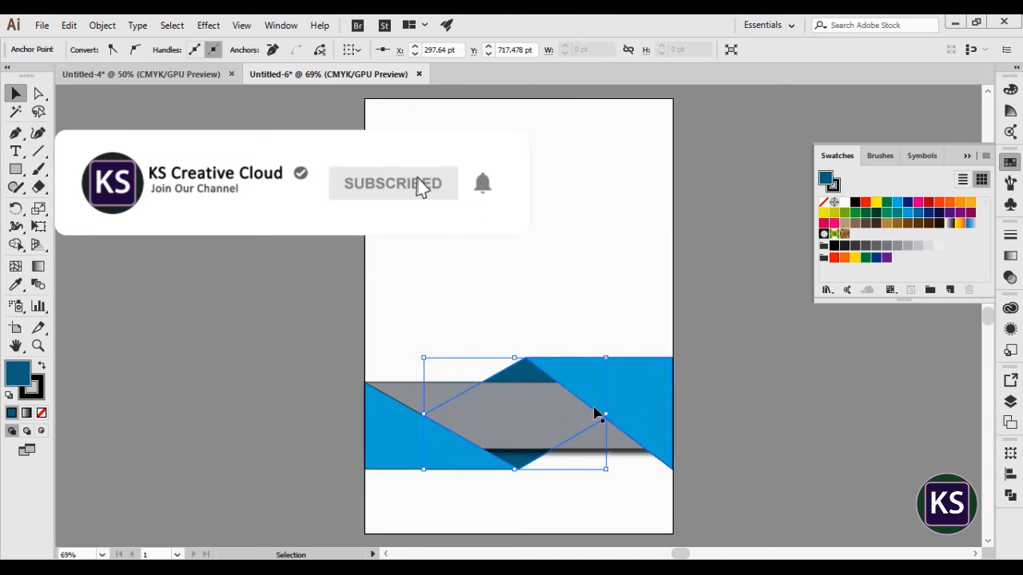
left_click(765, 386)
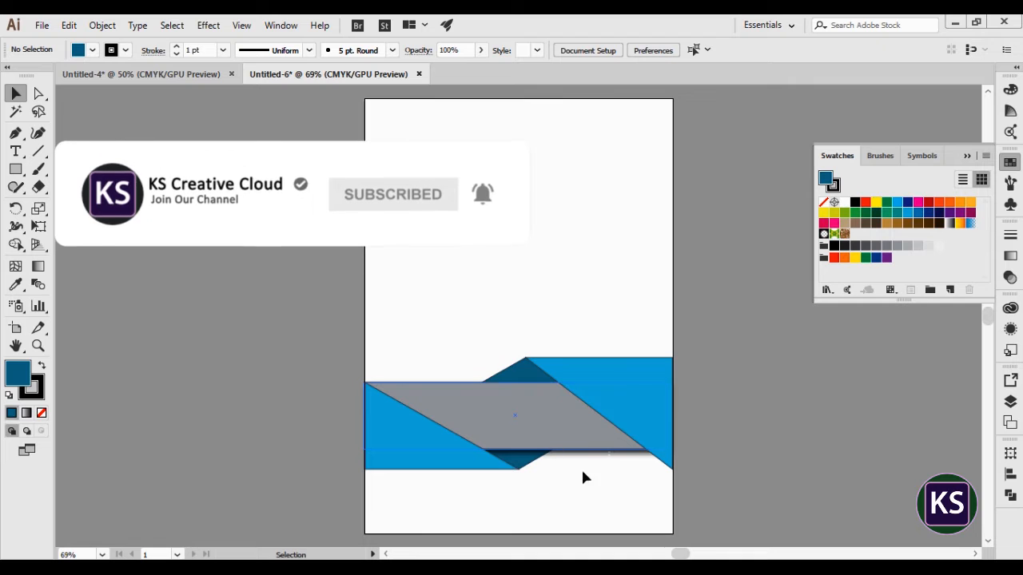
- Select all the ribbon shapes, nudge them slightly upward on the page, and deselect them
left_click_drag(385, 374, 360, 354)
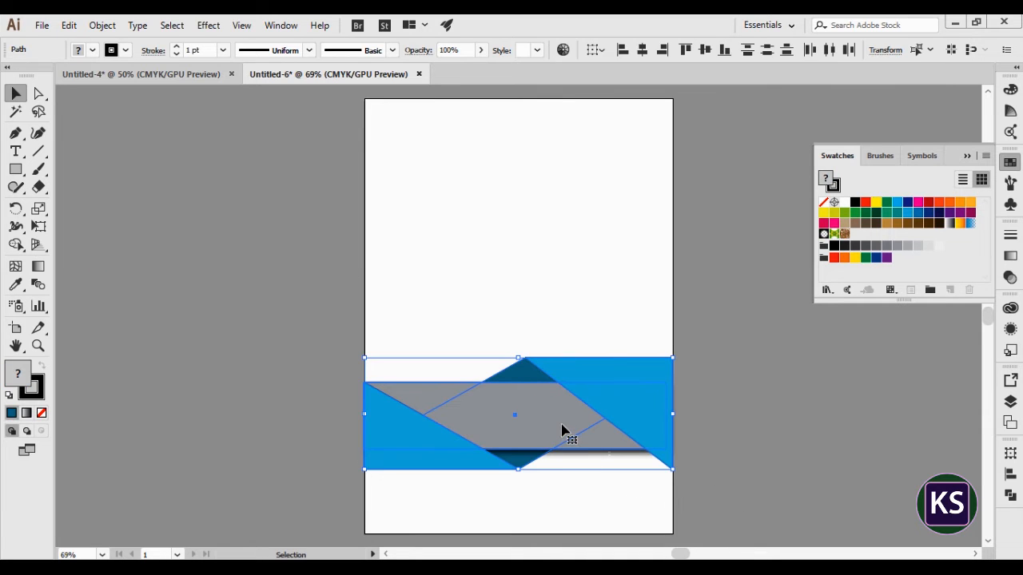
key("Up")
key("Up")
key("Up")
key("Up")
key("Up")
key("Up")
key("Up")
key("Up")
key("Up")
key("Up")
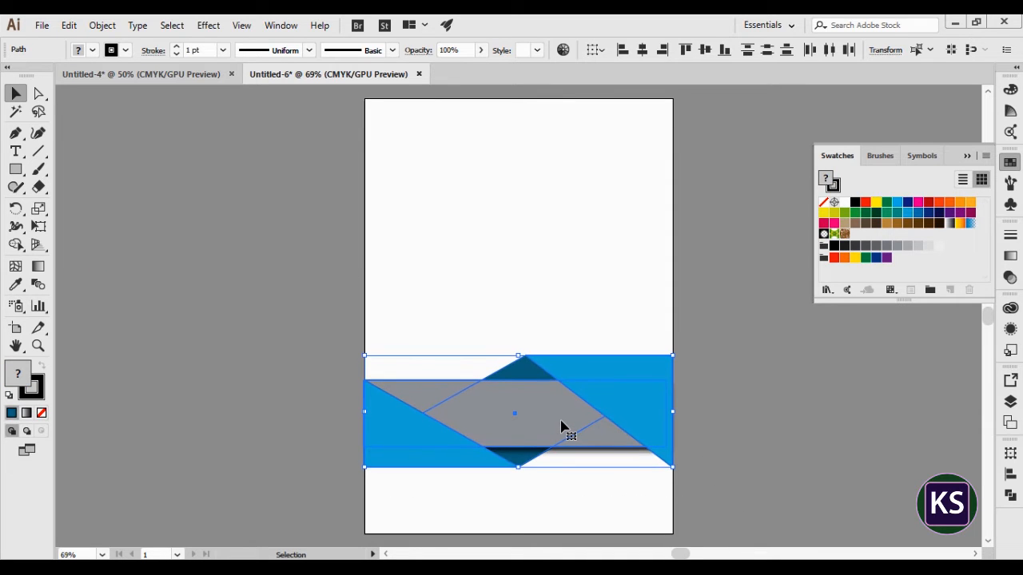
key("Up")
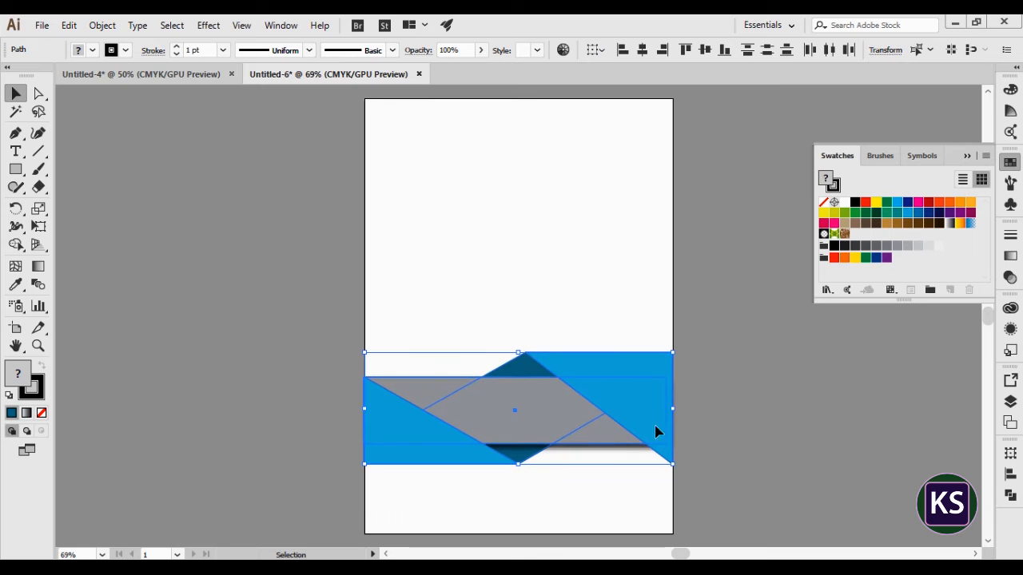
left_click(724, 388)
- Draw a full-width rectangle from the ribbon's mid-height to the page's lower edge and fill it with a dark gray swatch
left_click(15, 170)
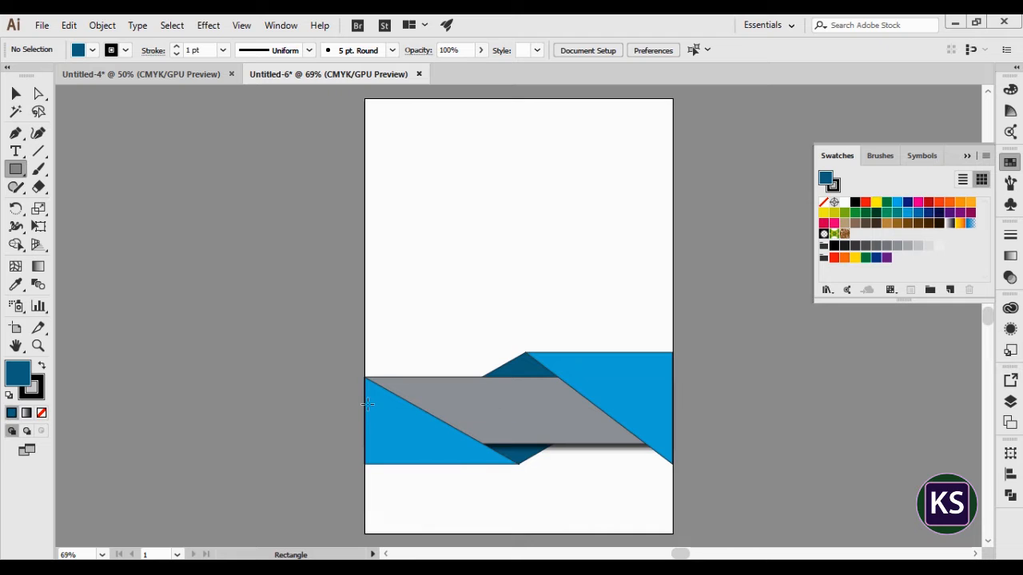
mouse_move(368, 404)
left_mouse_down()
mouse_move(445, 519)
mouse_move(490, 525)
mouse_move(405, 452)
mouse_move(383, 453)
left_mouse_up()
key("ctrl+z")
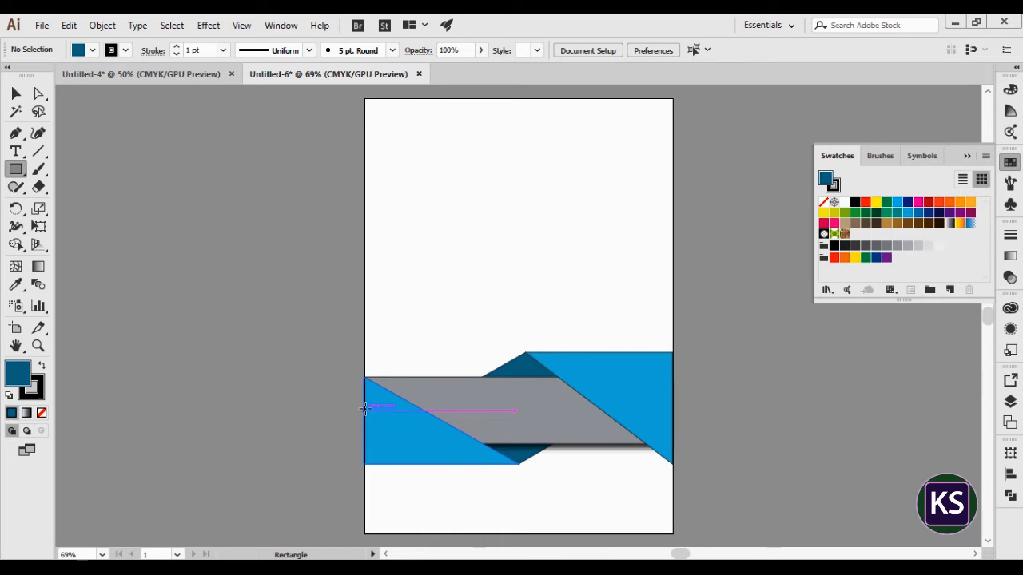
left_click_drag(366, 412, 674, 534)
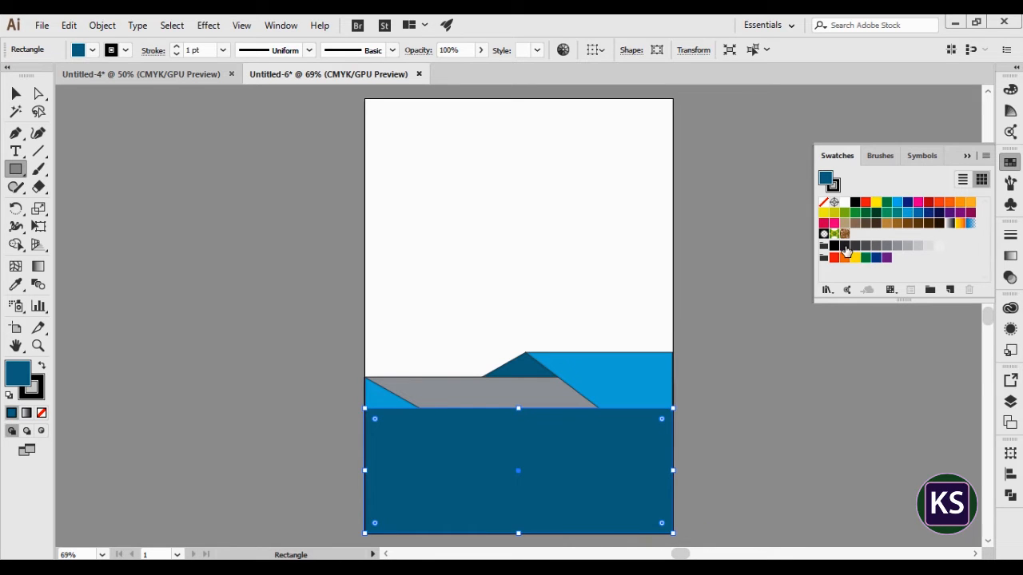
left_click(855, 246)
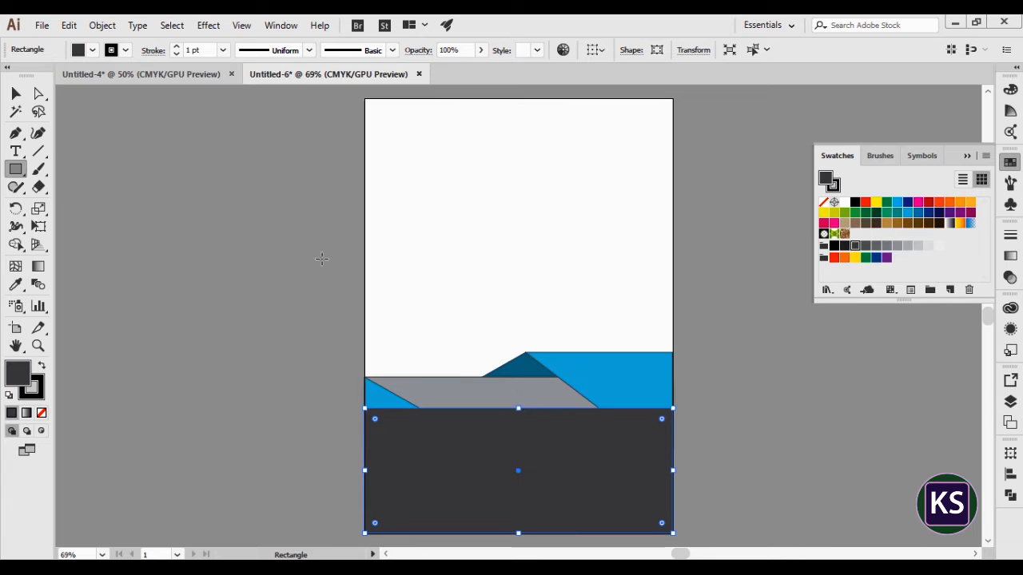
- Send the dark gray rectangle to the back, behind all the ribbon shapes, and deselect it
left_click(16, 94)
right_click(564, 463)
mouse_move(628, 387)
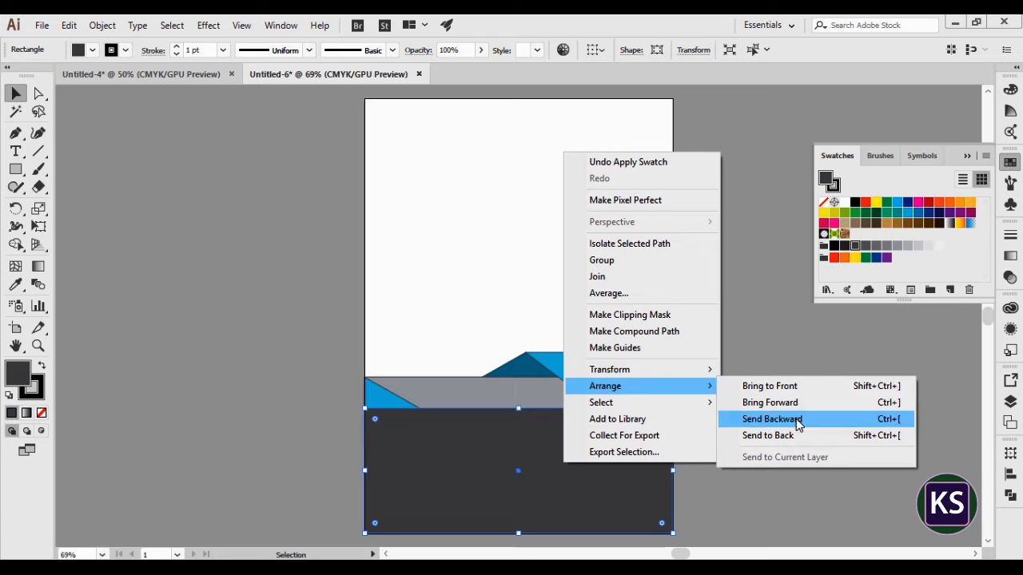
left_click(765, 436)
left_click(299, 407)
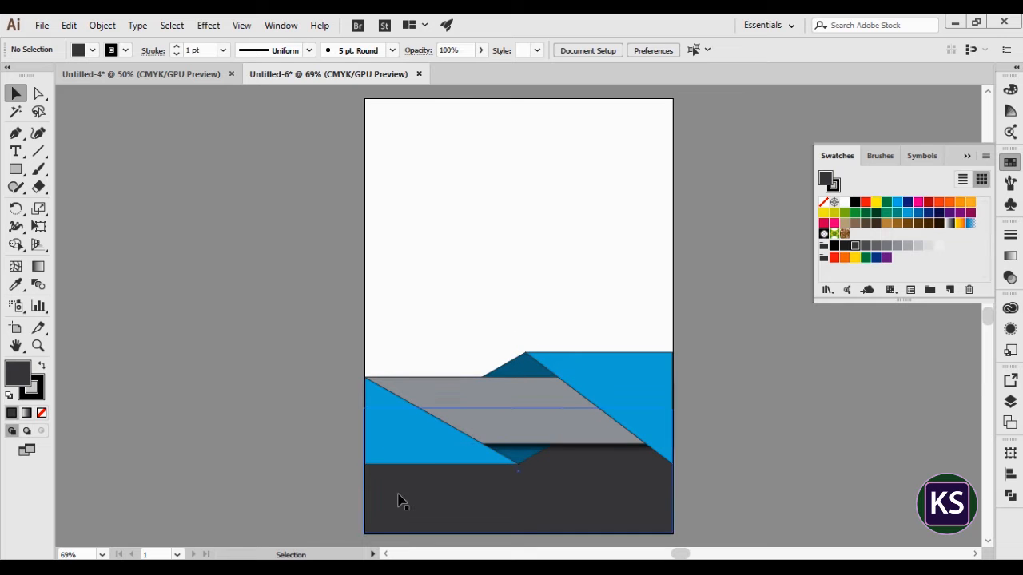
- Place the skyline photo 266509.jpg on the page and scale it down proportionally to about 874 pt wide
left_click(339, 569)
left_click_drag(178, 104, 505, 326)
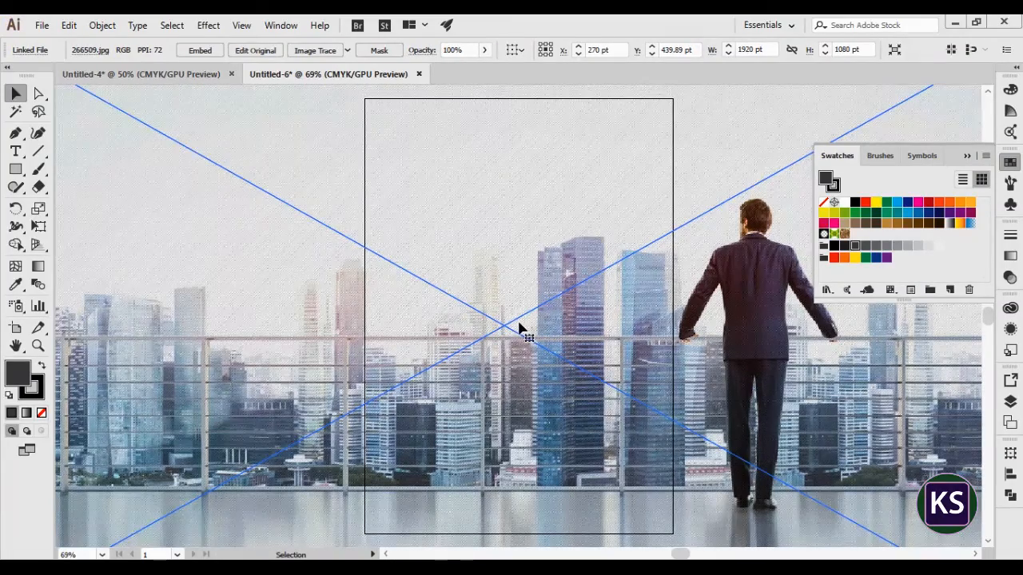
scroll(532, 322, "down", 1)
scroll(533, 322, "down", 5, "alt")
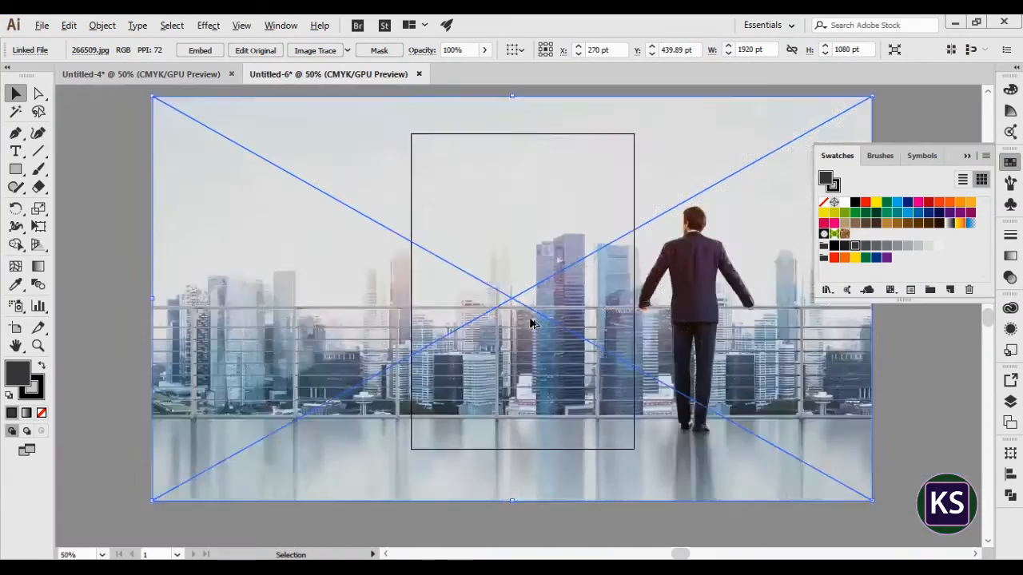
left_click_drag(700, 207, 602, 263)
scroll(597, 291, "up", 3, "alt")
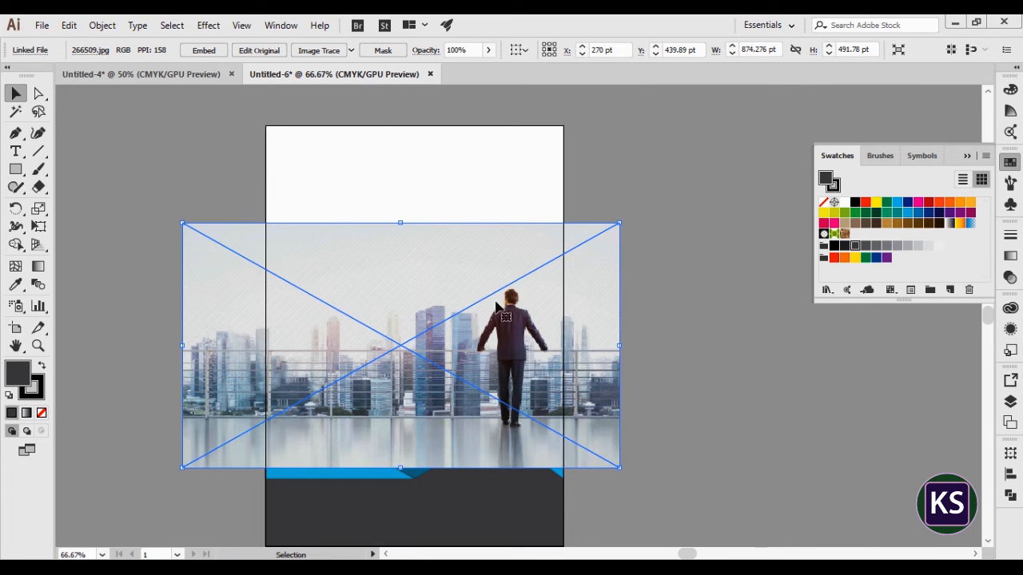
- Align the photo with the page's upper right corner and enlarge it proportionally to about 1039 × 584 pt
left_click_drag(497, 303, 450, 215)
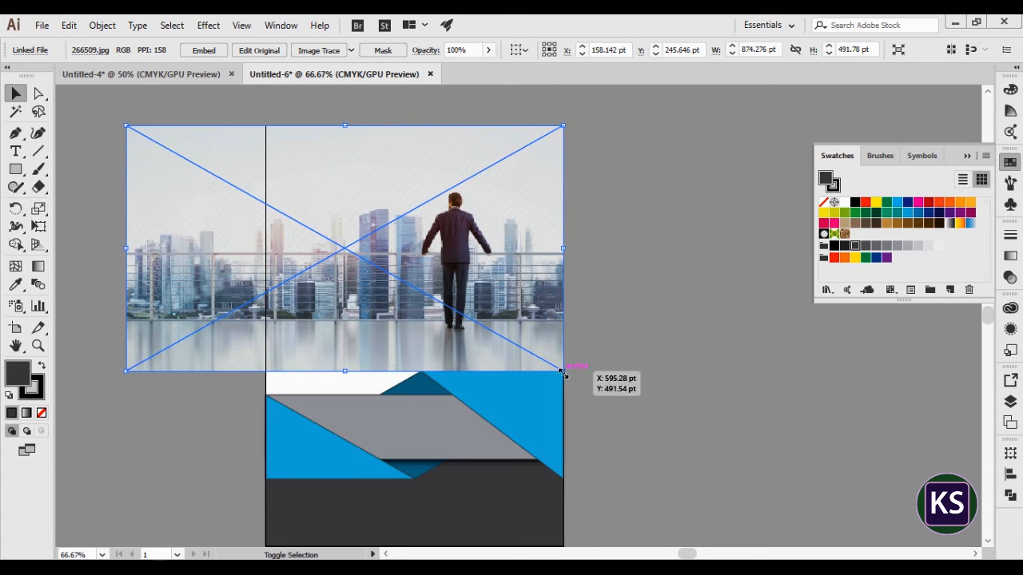
left_click_drag(562, 372, 605, 394)
left_click_drag(532, 253, 484, 294)
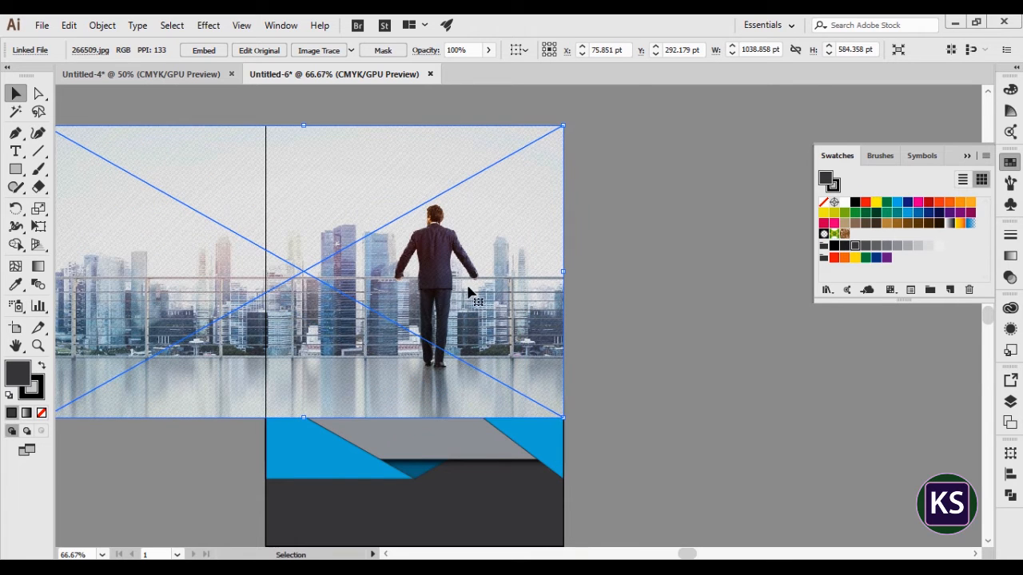
- Draw a page-wide rectangle about 595 × 604 pt from the page's upper edge and use it as a clipping mask for the photo
left_click(19, 172)
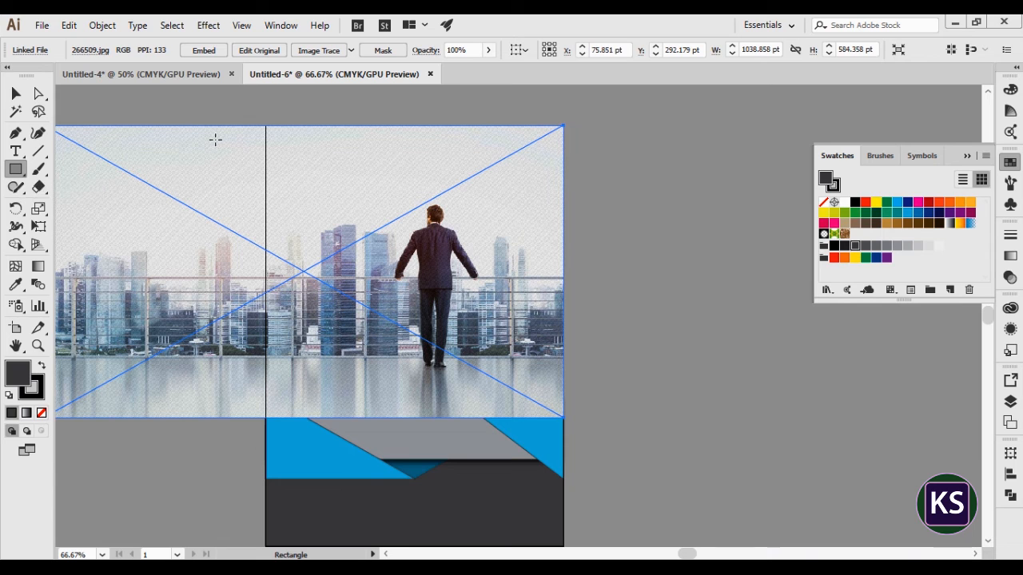
left_click_drag(266, 126, 563, 427)
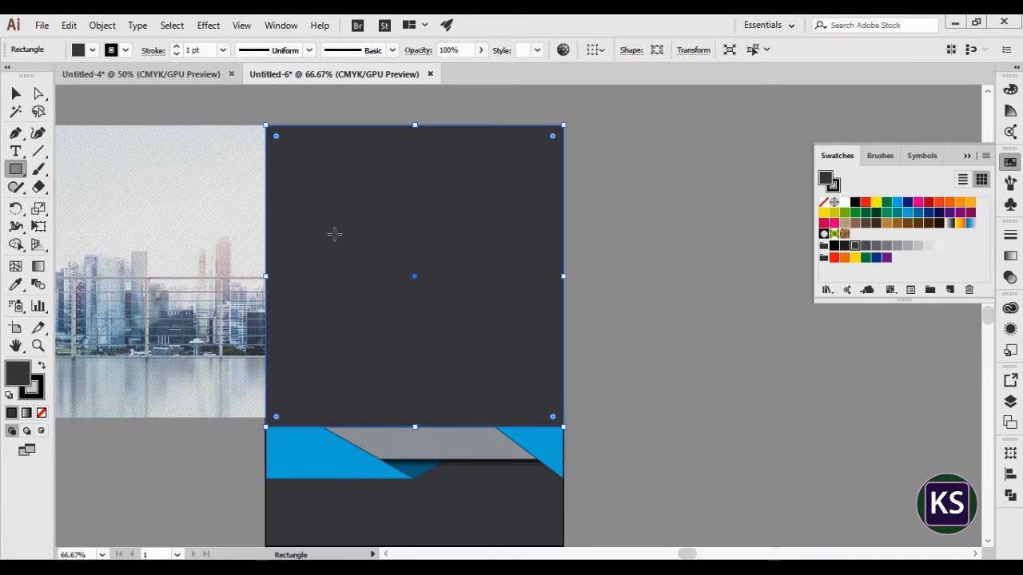
key("v")
left_click(171, 206, "shift")
right_click(377, 198)
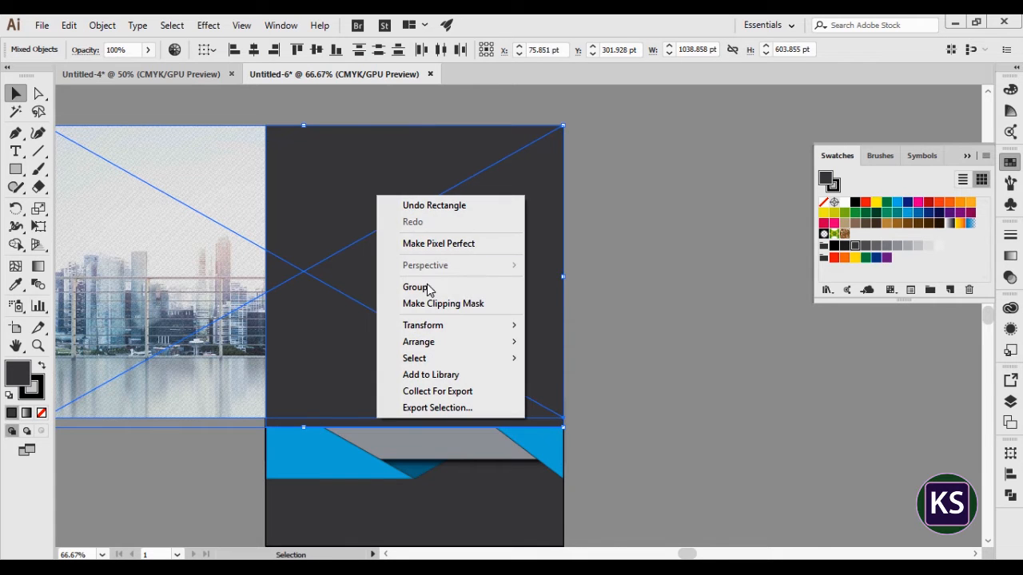
left_click(459, 305)
- Send the clipped photo to the back, behind the ribbon and dark gray footer, and deselect it
right_click(419, 277)
mouse_move(495, 423)
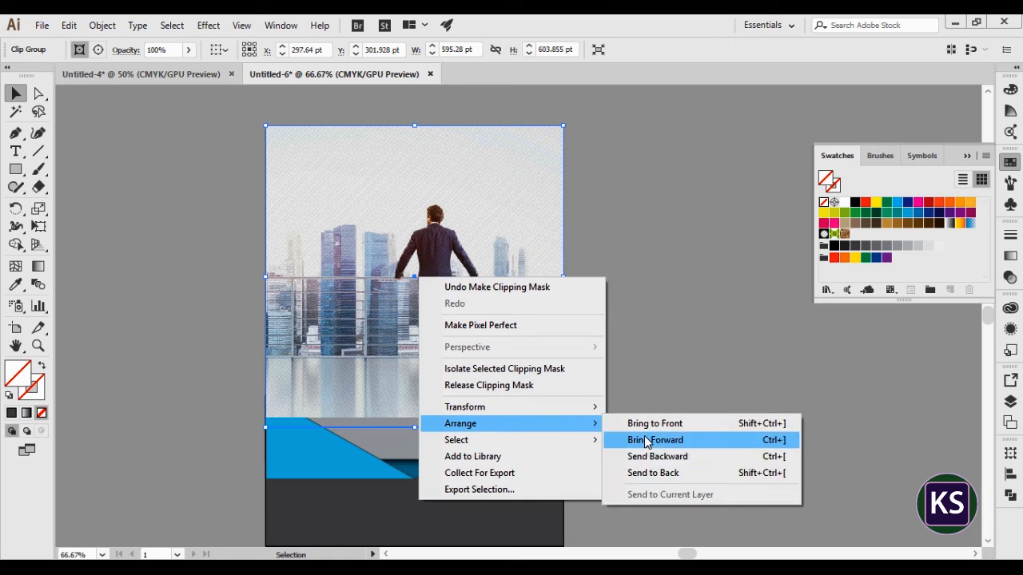
left_click(653, 473)
left_click(682, 410)
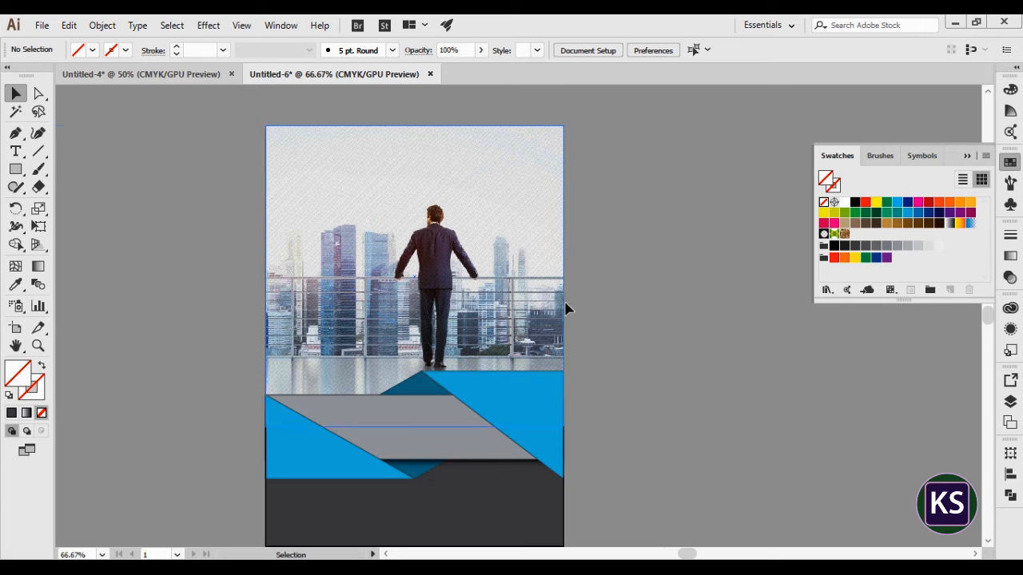
- Bring the text group with the person's name and "Solution Manager" from the Untitled-4 document onto the gray band
left_click_drag(582, 326, 616, 297)
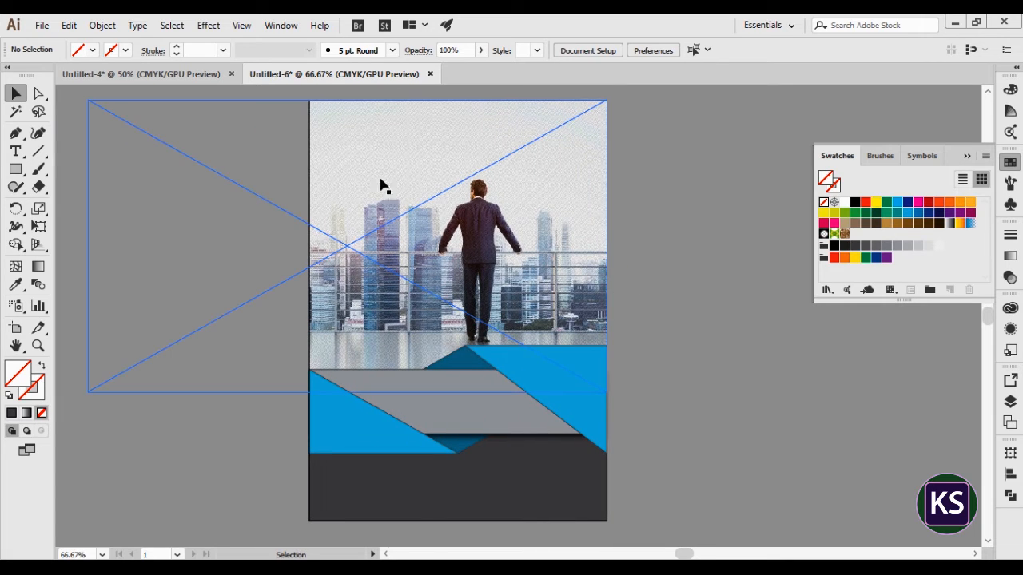
left_click(176, 78)
left_click_drag(402, 256, 472, 418)
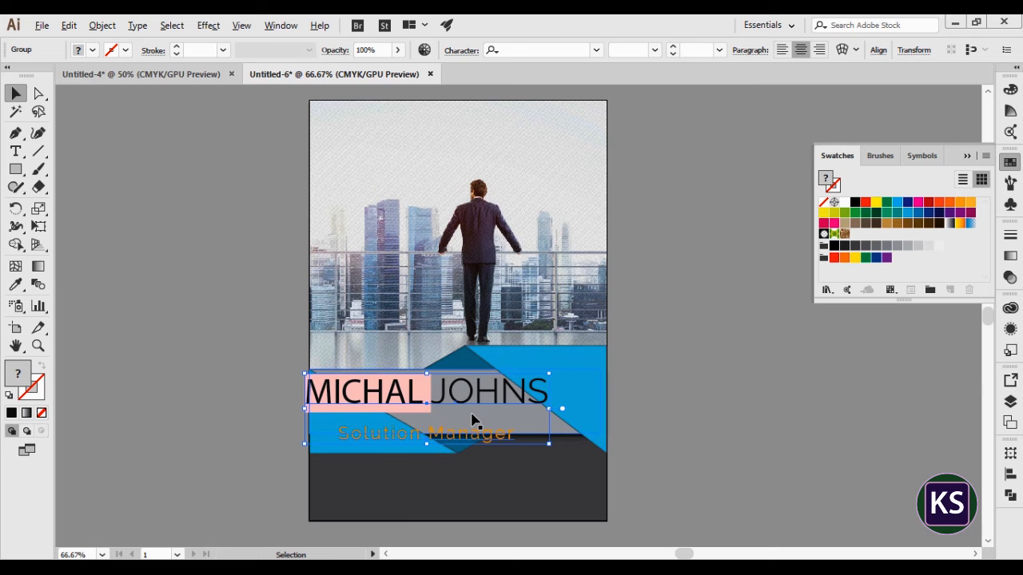
scroll(471, 418, "up", 3)
scroll(472, 418, "down", 2)
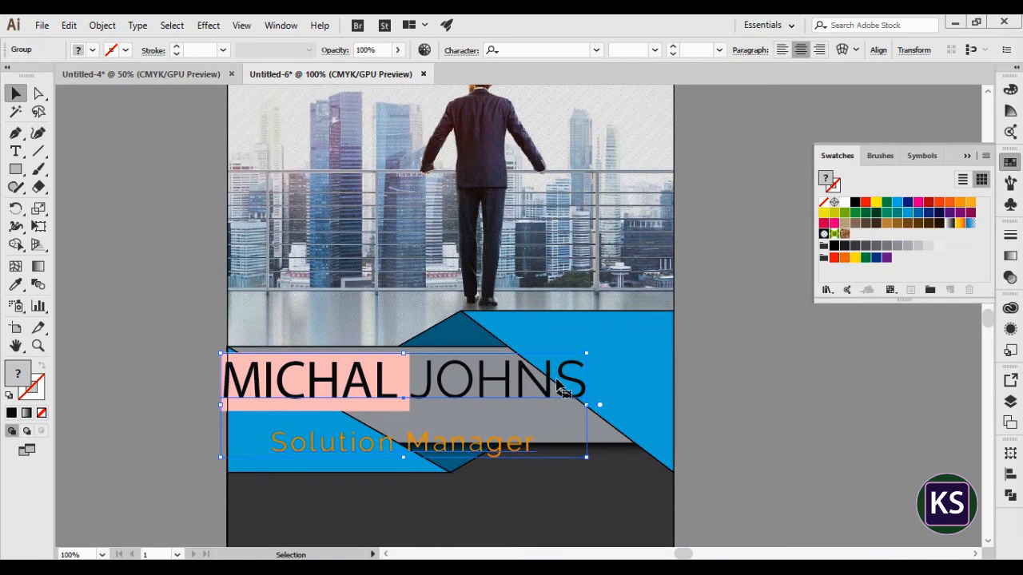
- Scale the name and job title group down proportionally and place it within the visible part of the gray band
left_click_drag(584, 352, 509, 375)
mouse_move(435, 377)
left_mouse_down()
mouse_move(444, 366)
mouse_move(454, 379)
left_mouse_up()
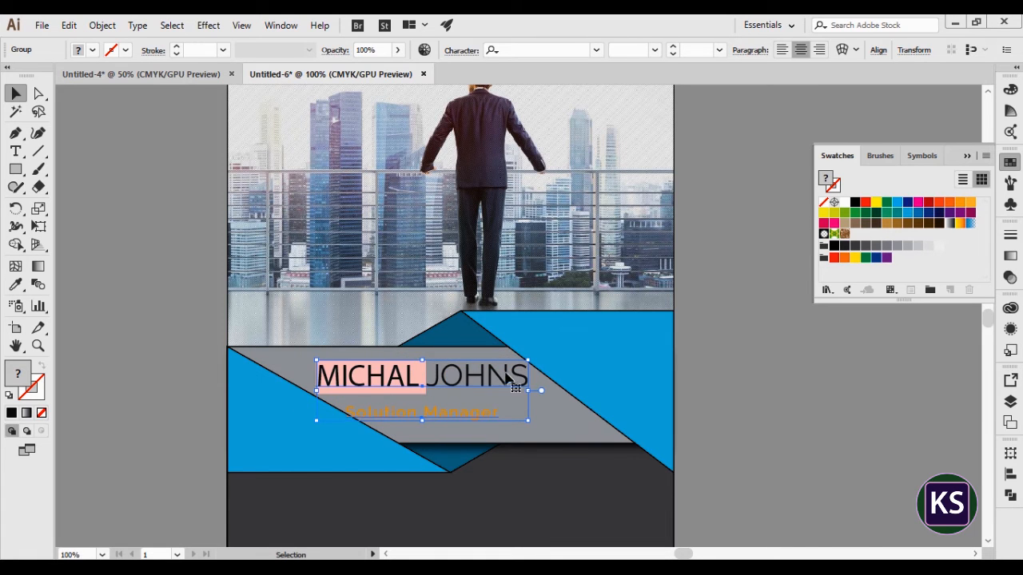
left_click_drag(528, 359, 525, 362)
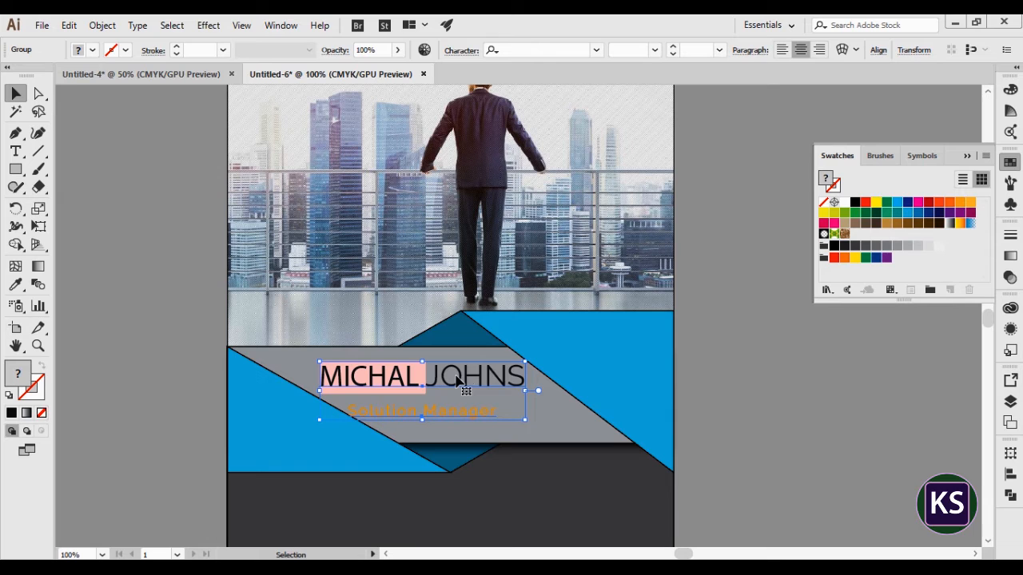
- Nudge the name and job title group slightly to the right on the gray band and deselect it
key("Right")
key("Right")
key("Right")
key("Right")
key("Right")
key("Right")
key("Right")
key("Right")
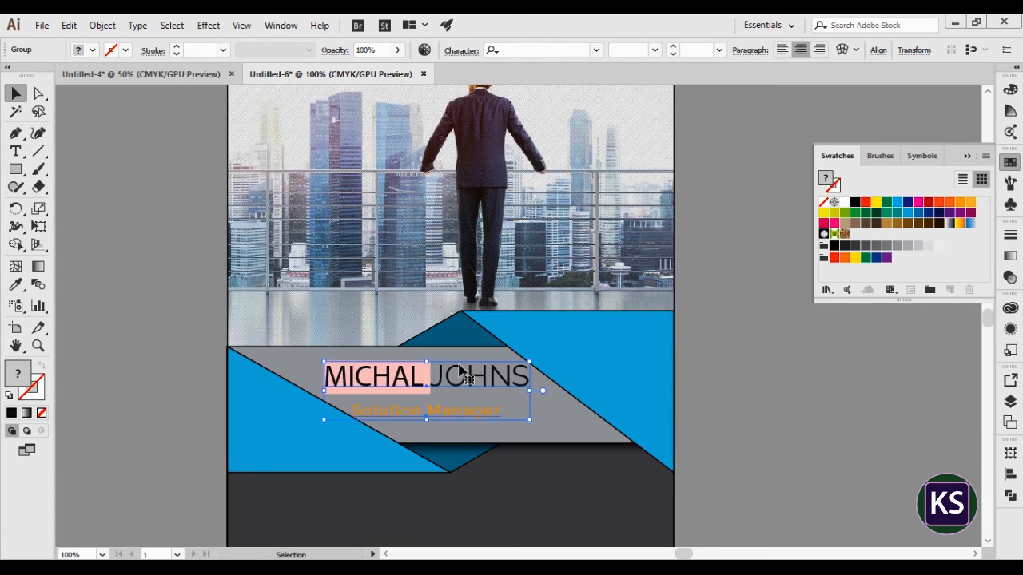
key("Right")
key("Right")
key("Right")
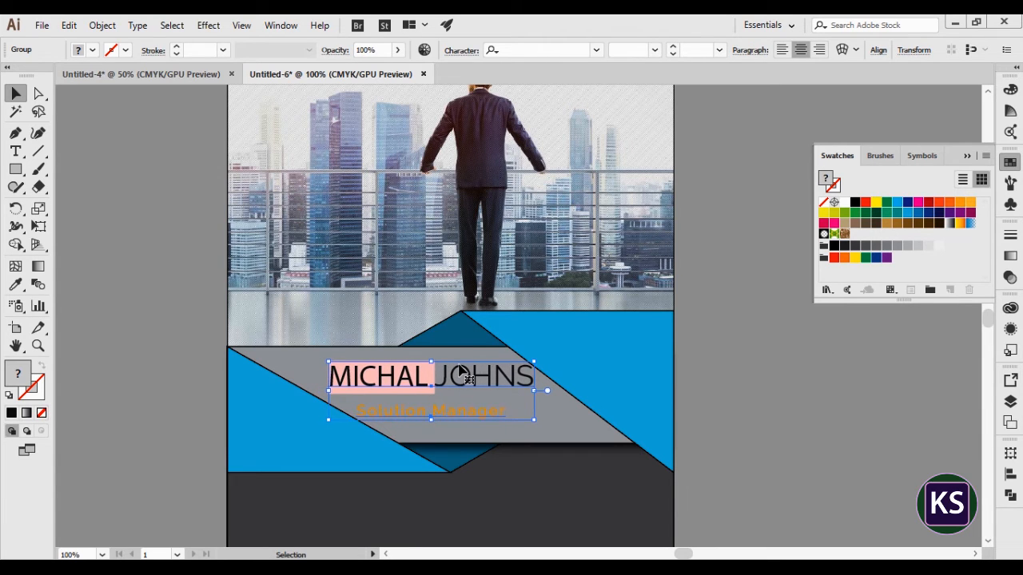
left_click(775, 365)
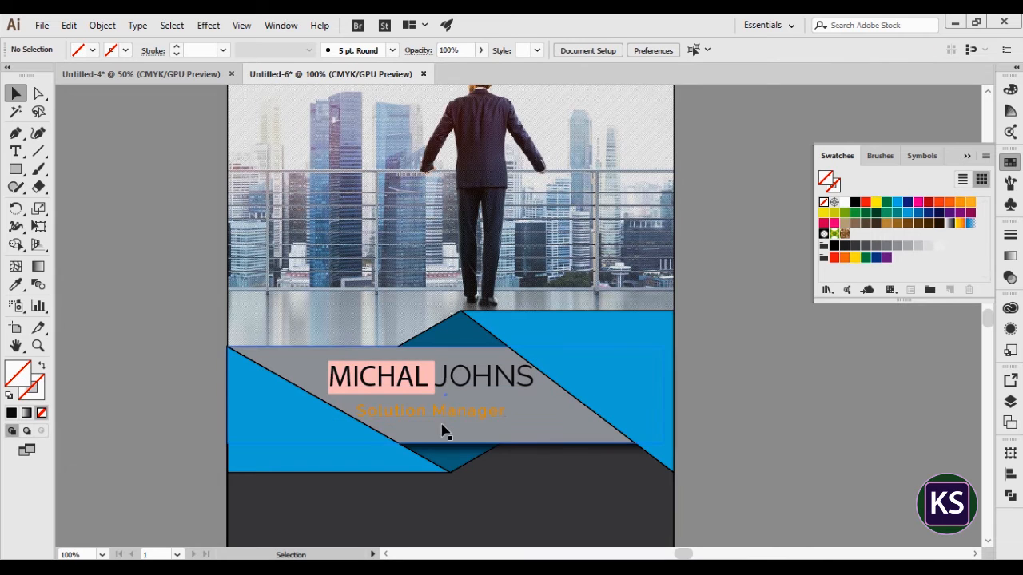
- Bring the group of contact icons and labels from the Untitled-4 document onto the dark gray footer
left_click_drag(578, 395, 573, 295)
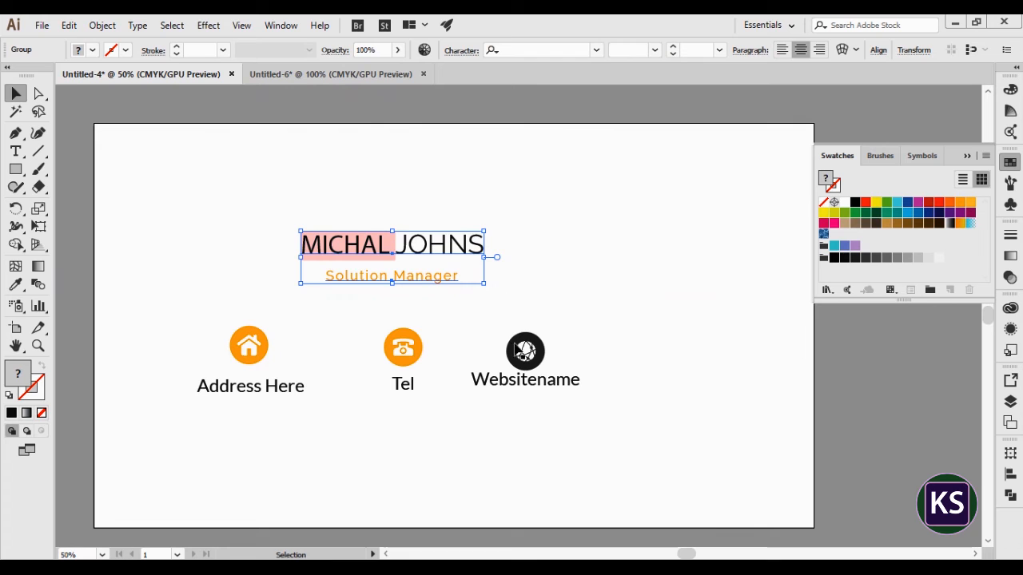
left_click_drag(414, 359, 425, 313)
left_click_drag(477, 426, 479, 425)
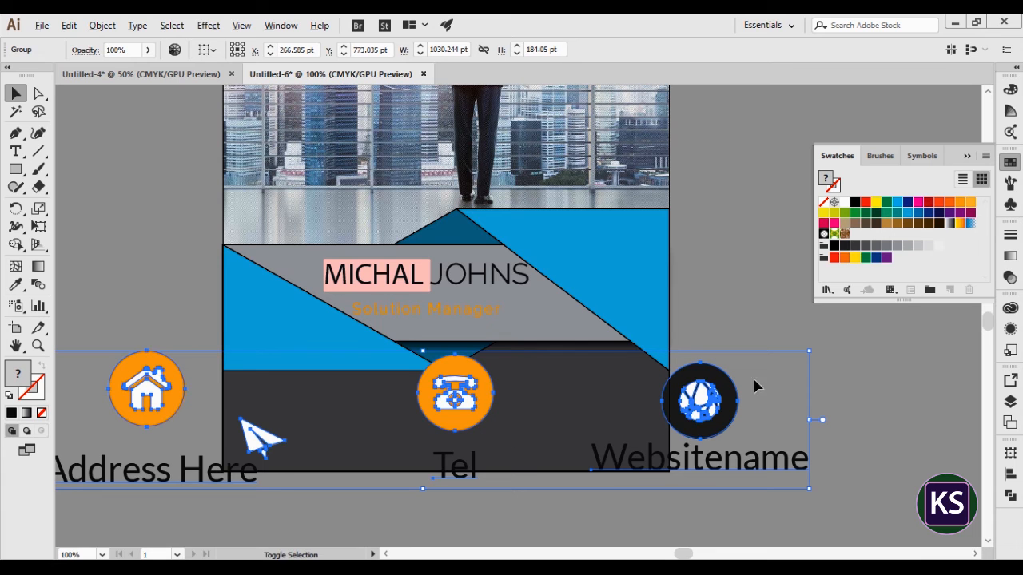
- Scale the contact group down proportionally to about 462 pt wide and position it inside the dark gray footer
left_click_drag(810, 349, 757, 386)
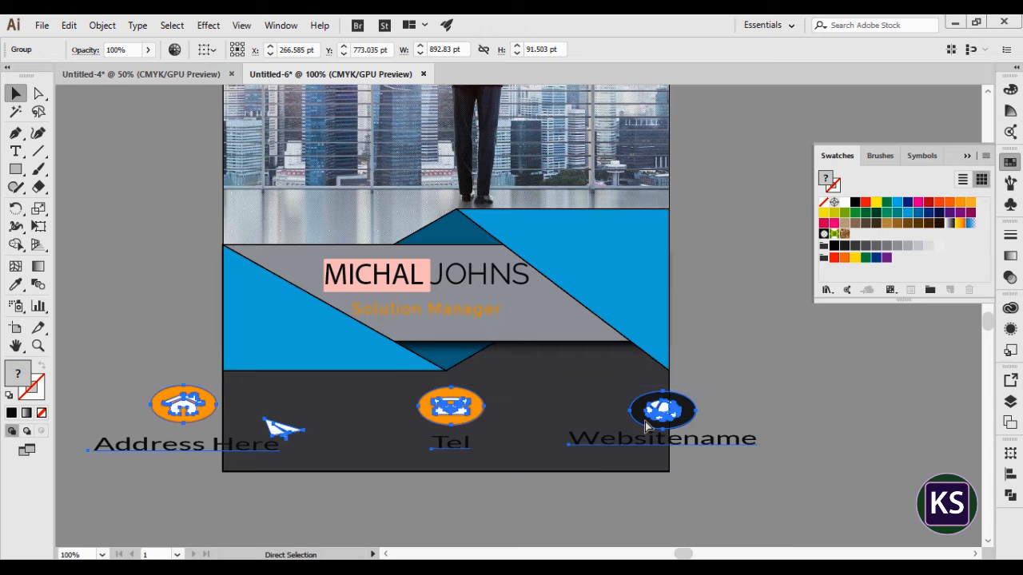
key("ctrl+z")
left_click_drag(810, 352, 596, 389)
left_click_drag(437, 411, 456, 411)
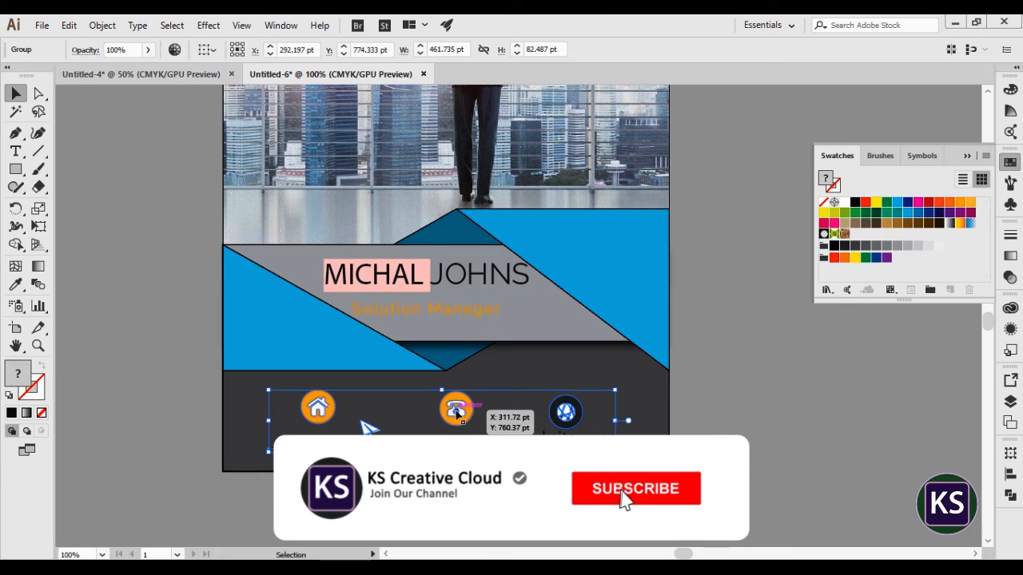
- Ungroup the contact row and its address group, and delete the white paper-plane icon
key("ctrl+shift+g")
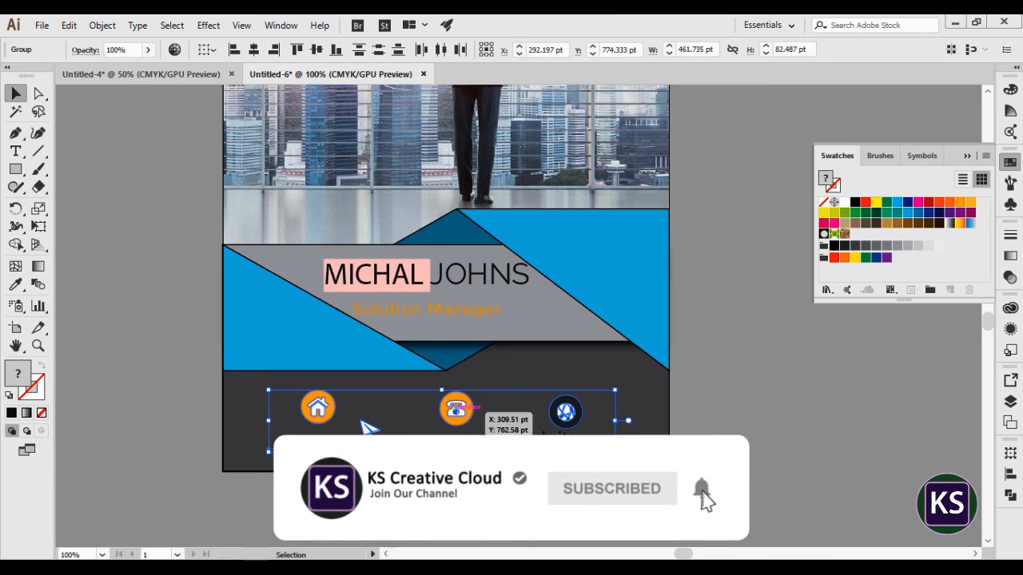
left_click(772, 439)
left_click(380, 435)
key("ctrl")
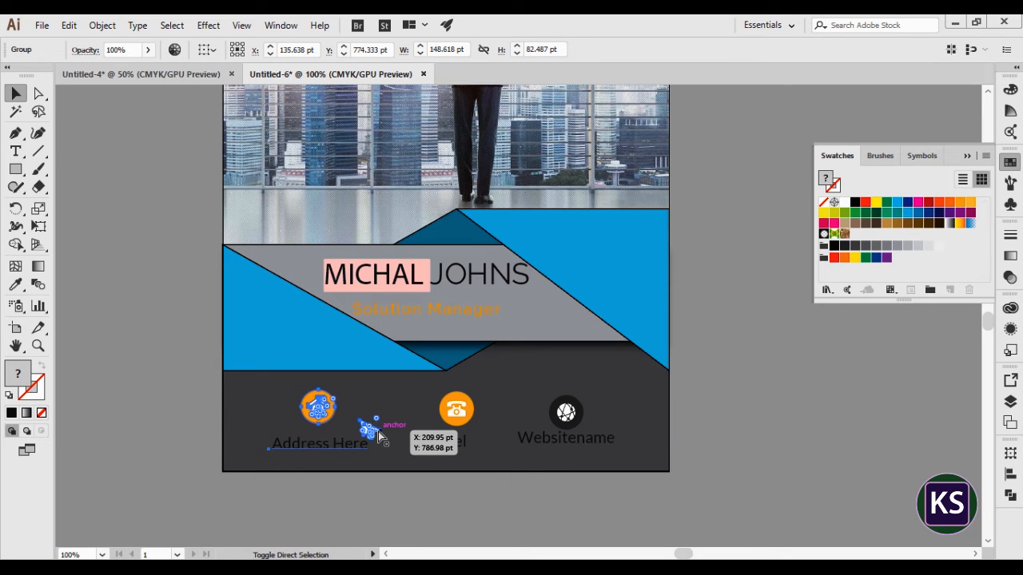
key("ctrl+shift+g")
left_click(724, 424)
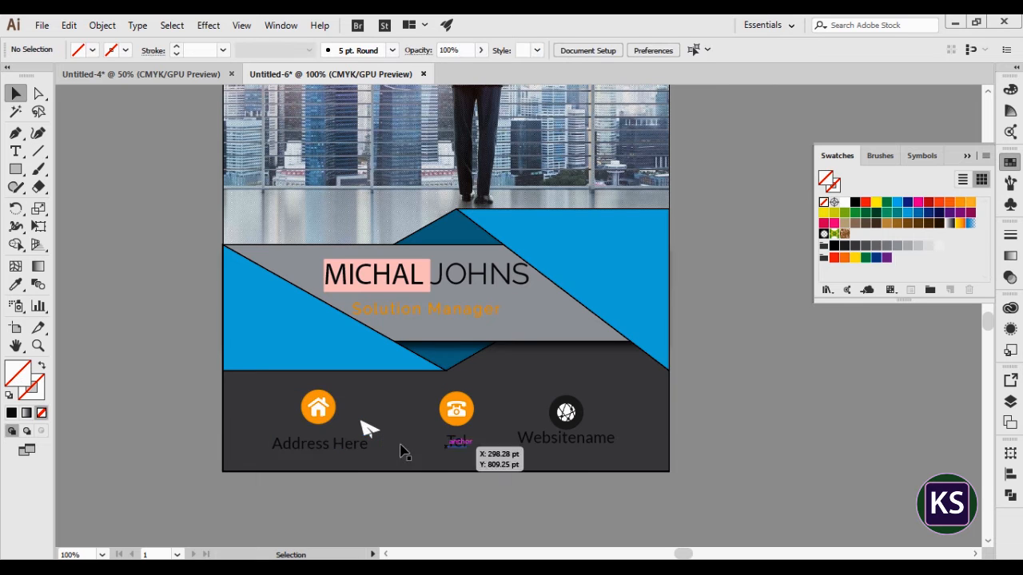
left_click(369, 429)
key("Delete")
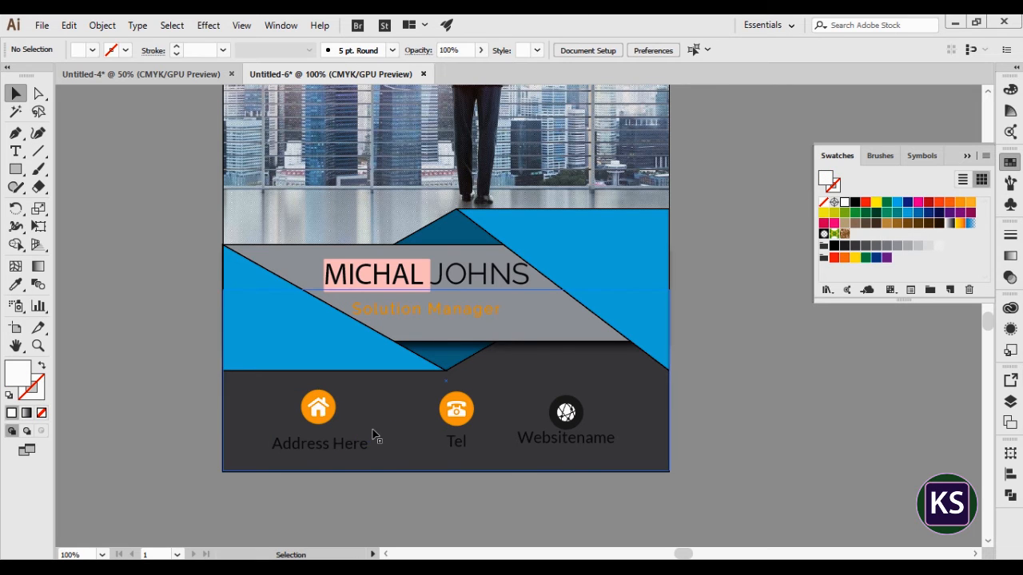
- Group the orange house icon with the "Address Here" label
left_click(319, 411)
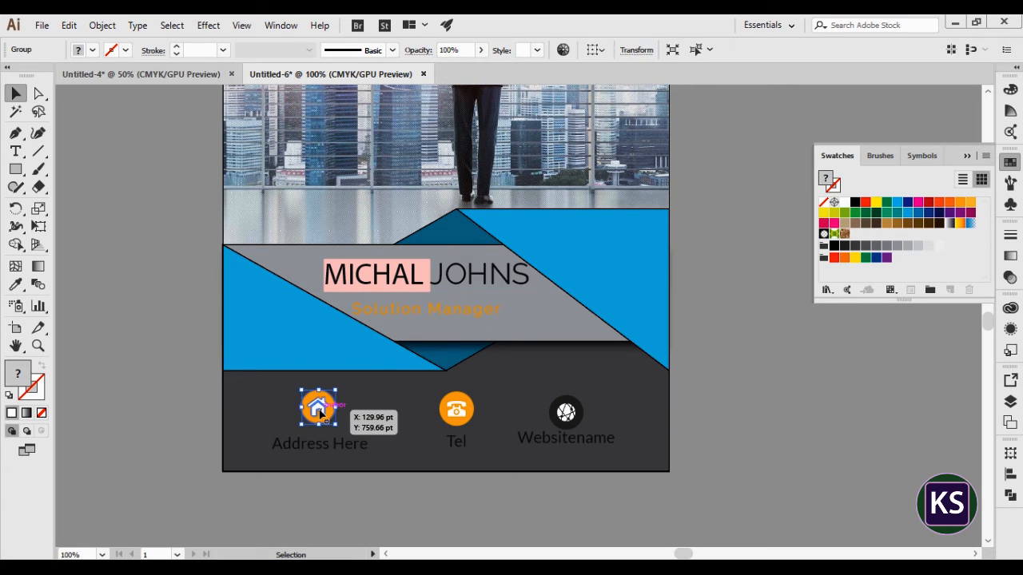
left_click(336, 455, "shift")
key("ctrl+g")
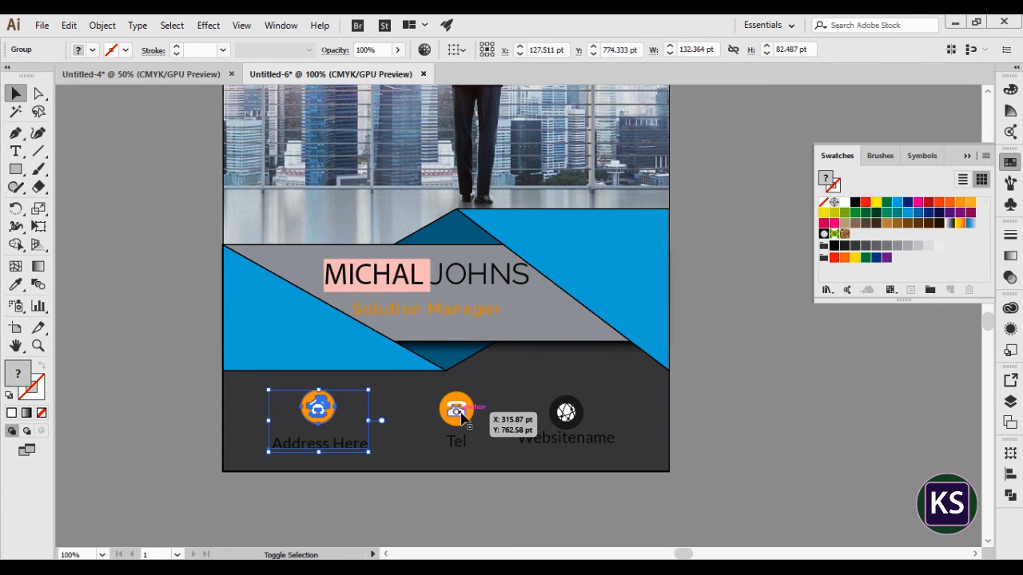
- Group the house, phone and globe contact items with their labels into one row
left_click(457, 412, "shift")
left_click(576, 414, "shift")
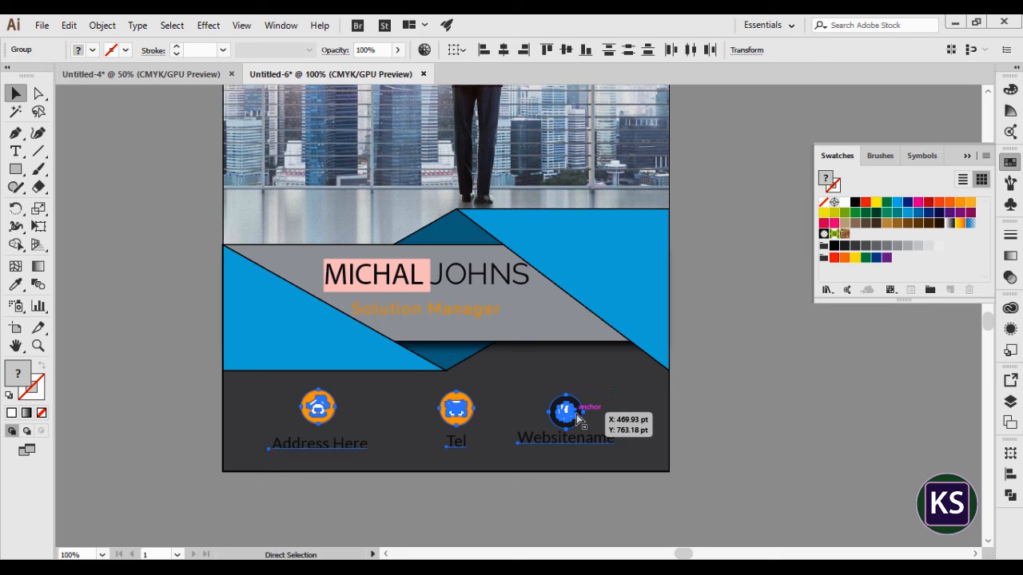
key("ctrl+g")
left_click(653, 438)
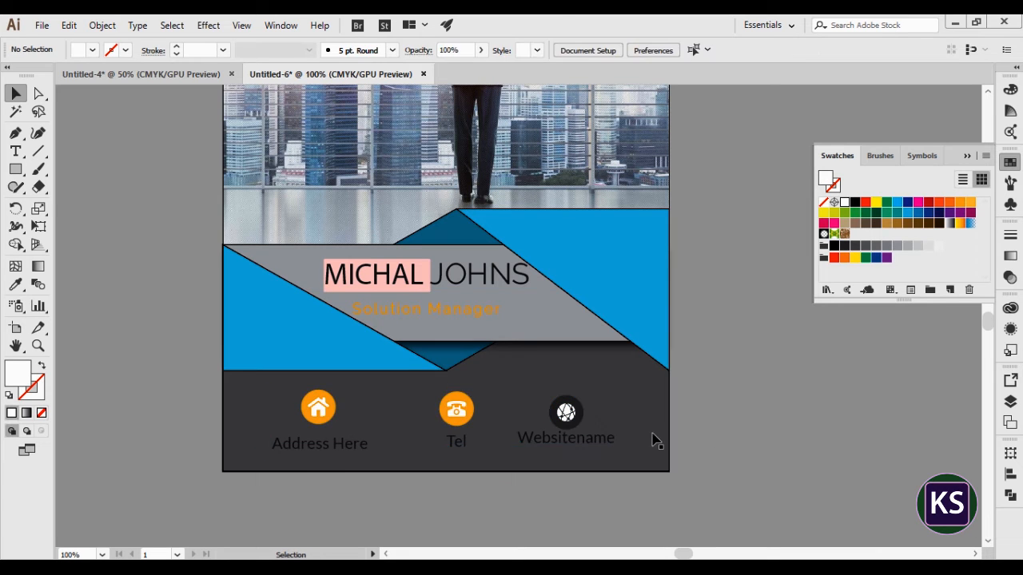
left_click(458, 411)
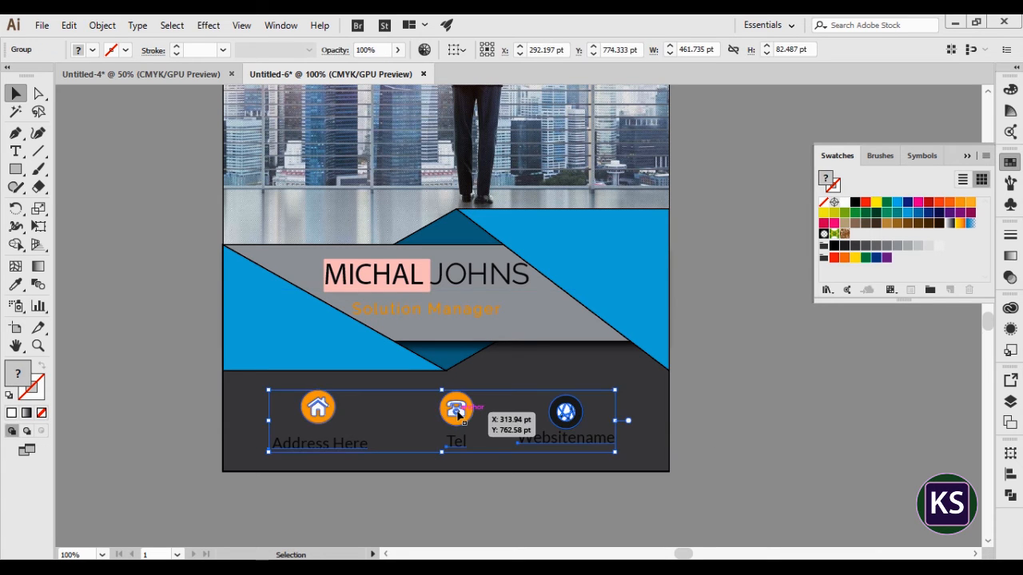
- Try to center the contact group horizontally against the dark gray footer rectangle
left_click(665, 430)
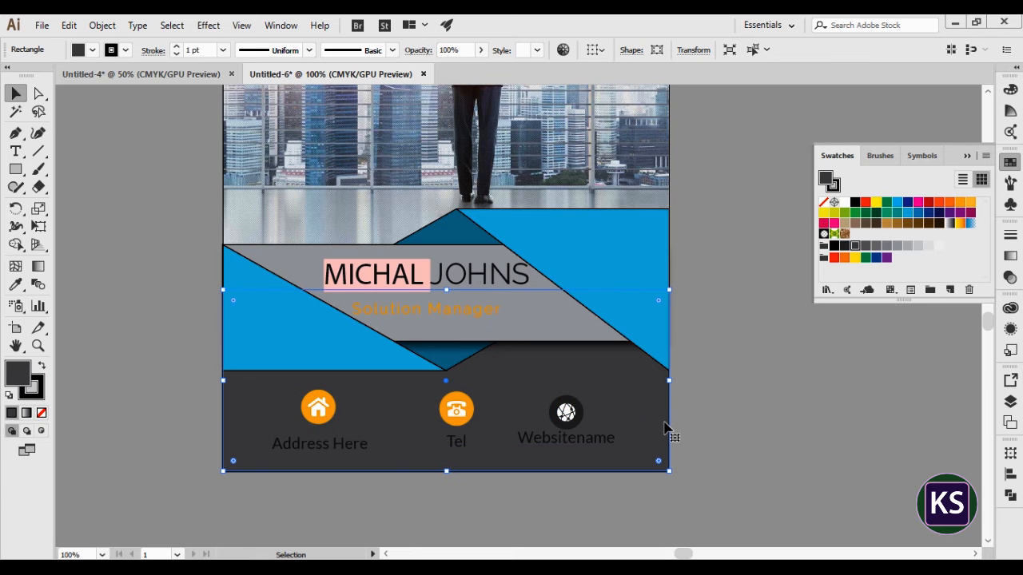
left_click(463, 411, "shift")
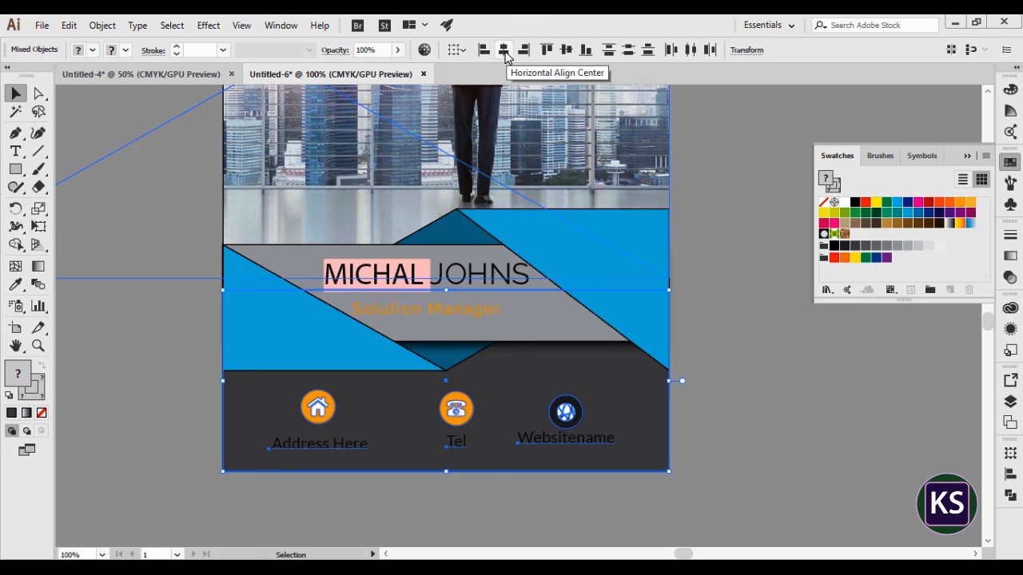
left_click(505, 50)
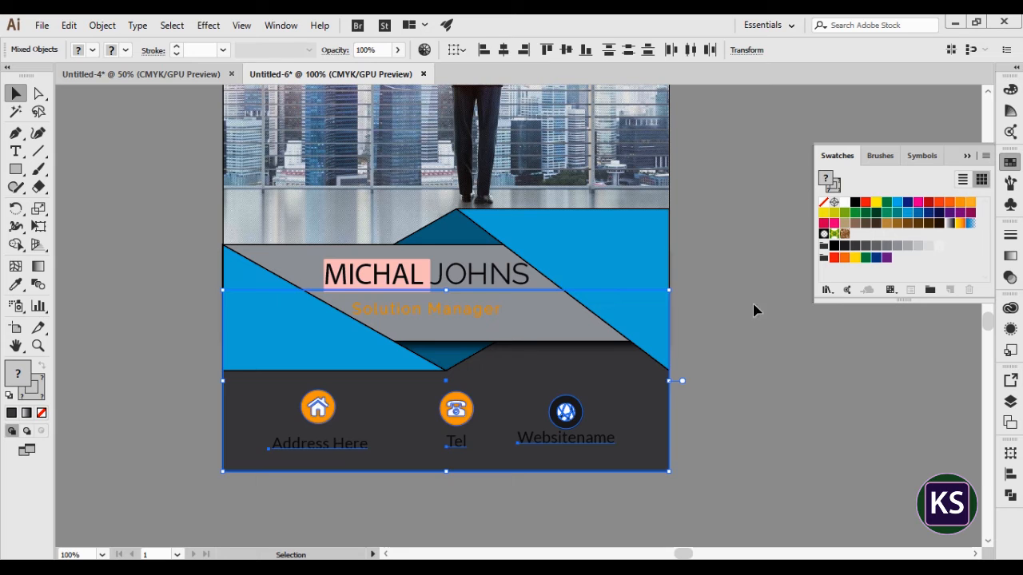
left_click(731, 323)
- Shift the contact group slightly right and down so it sits centered in the dark gray footer
left_click_drag(472, 420, 481, 422)
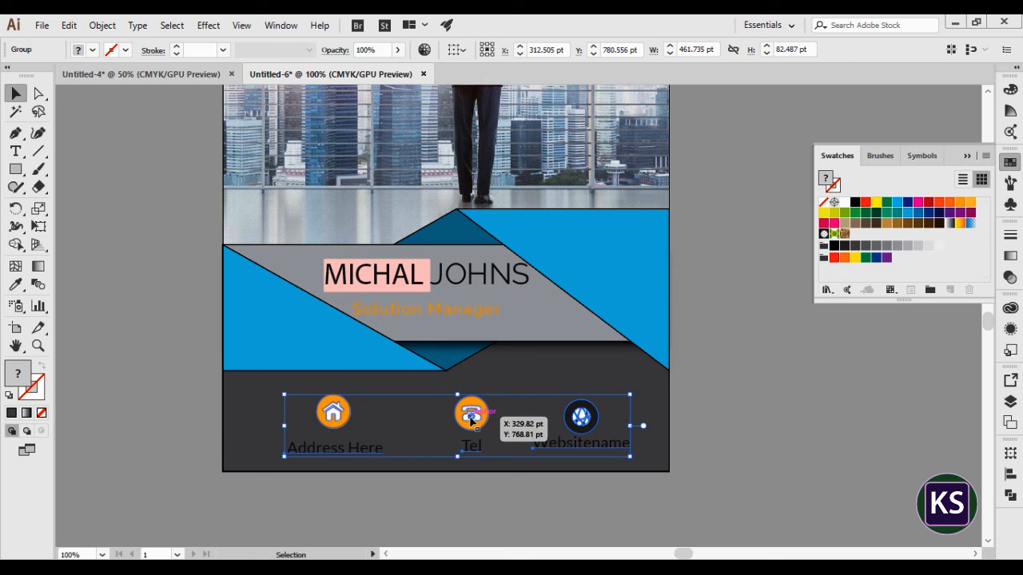
key("shift+Left")
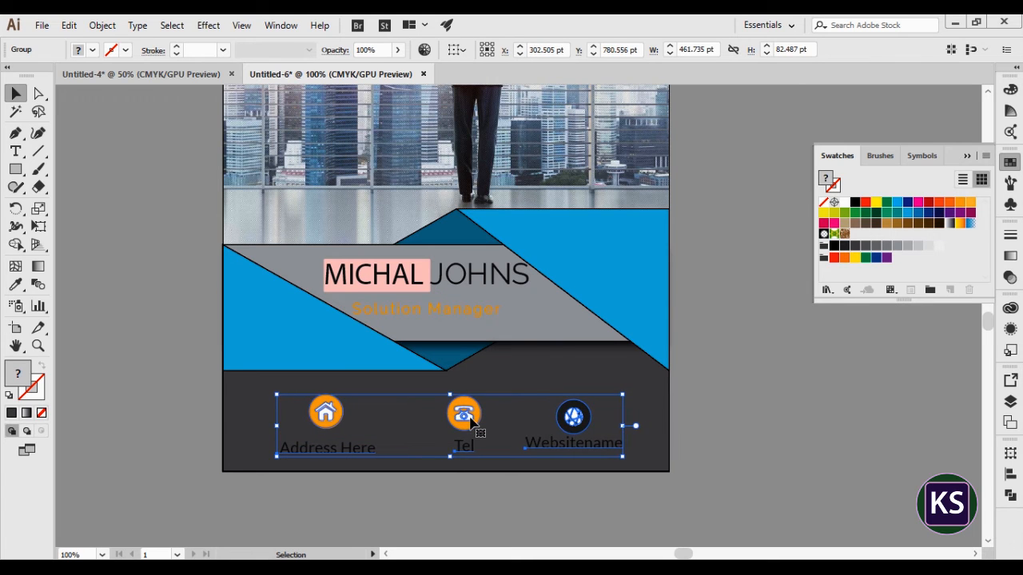
left_click(781, 394)
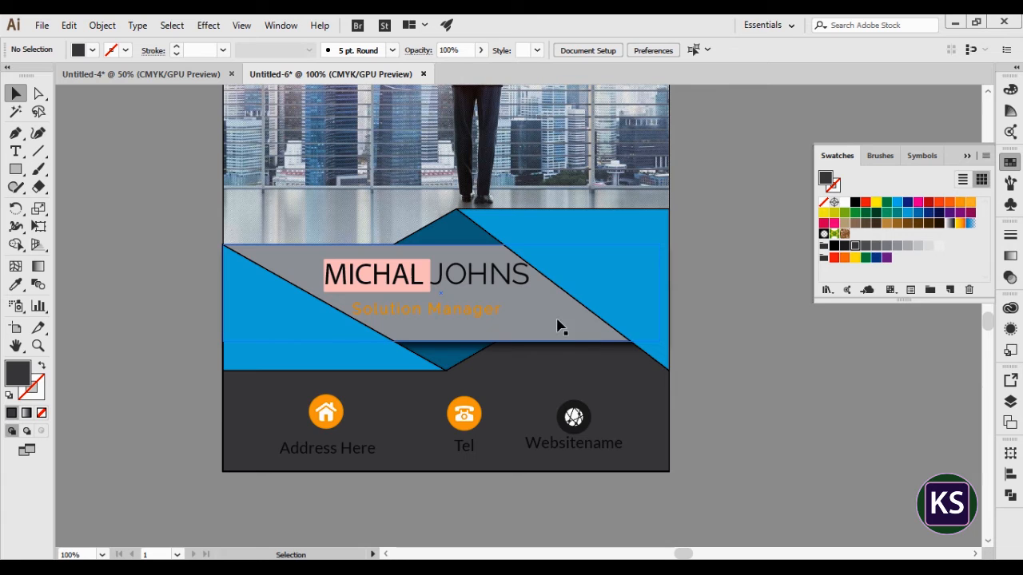
- Draw a large dark gray triangle with the Polygon tool on the empty canvas left of the artboard
left_click_drag(520, 222, 564, 334)
key("ctrl+minus")
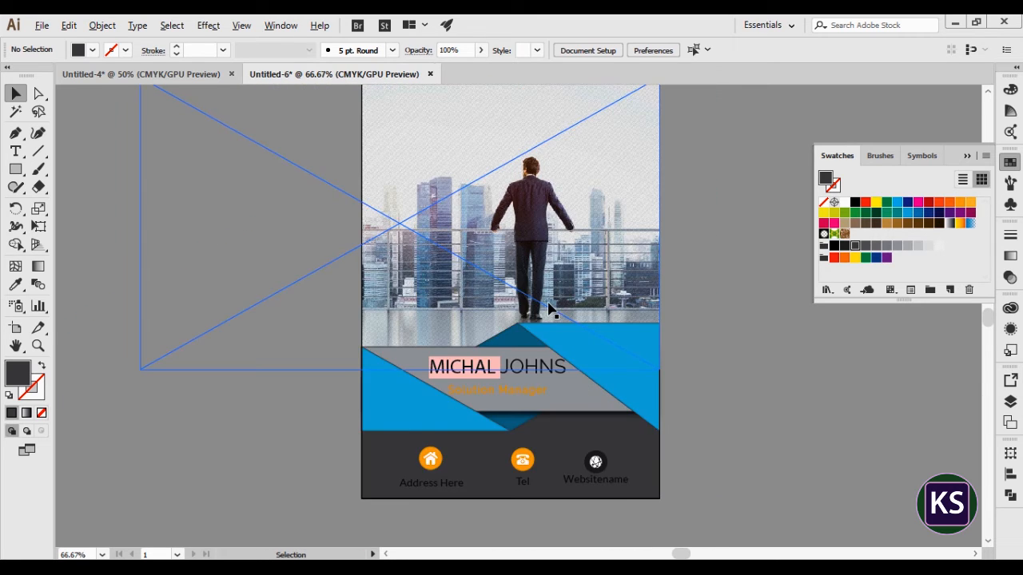
key("ctrl+minus")
left_click(16, 171)
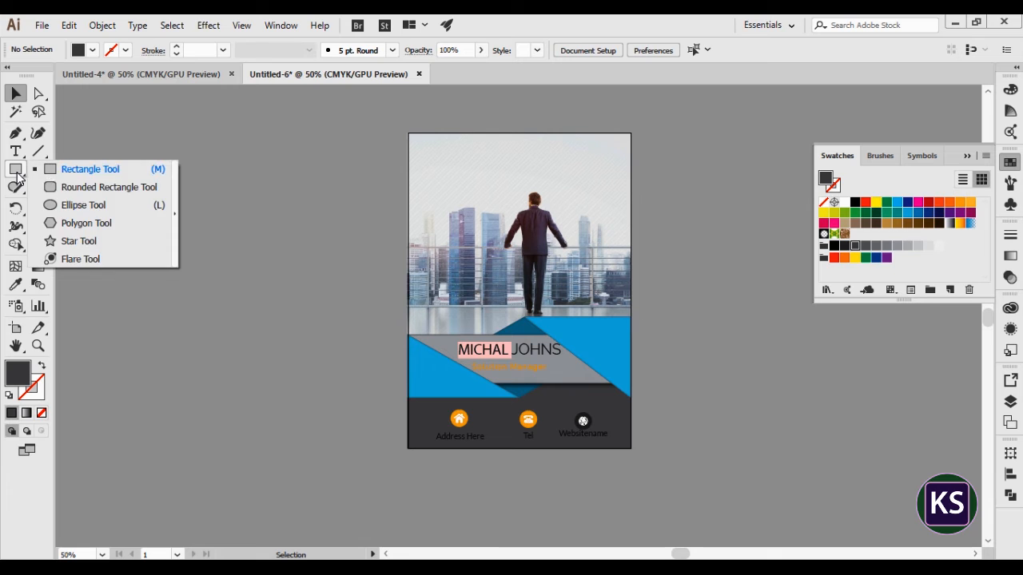
left_click(72, 222)
left_click_drag(135, 229, 223, 248)
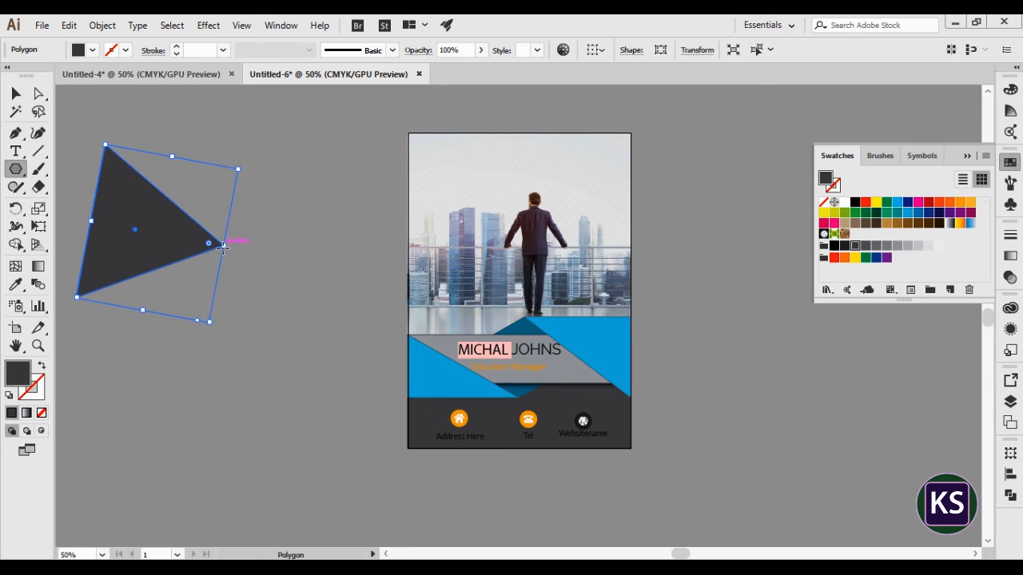
- Draw a wide dark gray rectangle below the triangle, then rotate it and lay it diagonally over the triangle's upper edge
left_click_drag(20, 173, 75, 168)
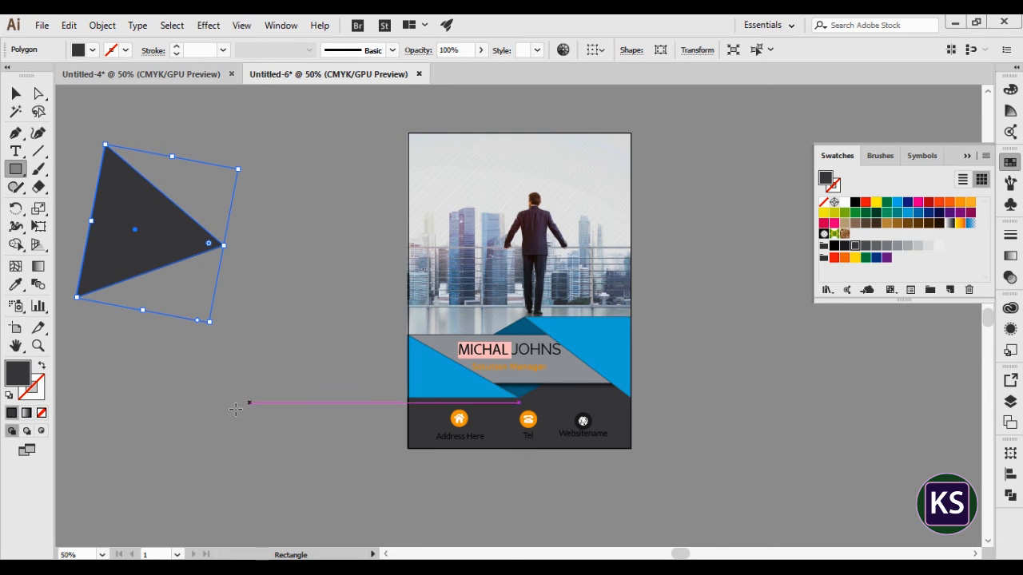
left_click_drag(121, 427, 345, 495)
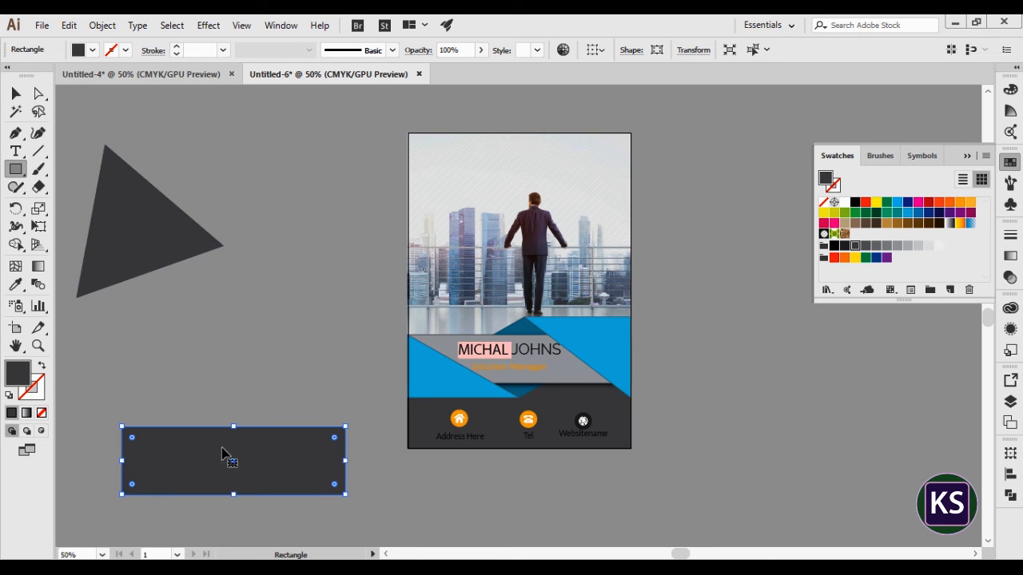
left_click(21, 95)
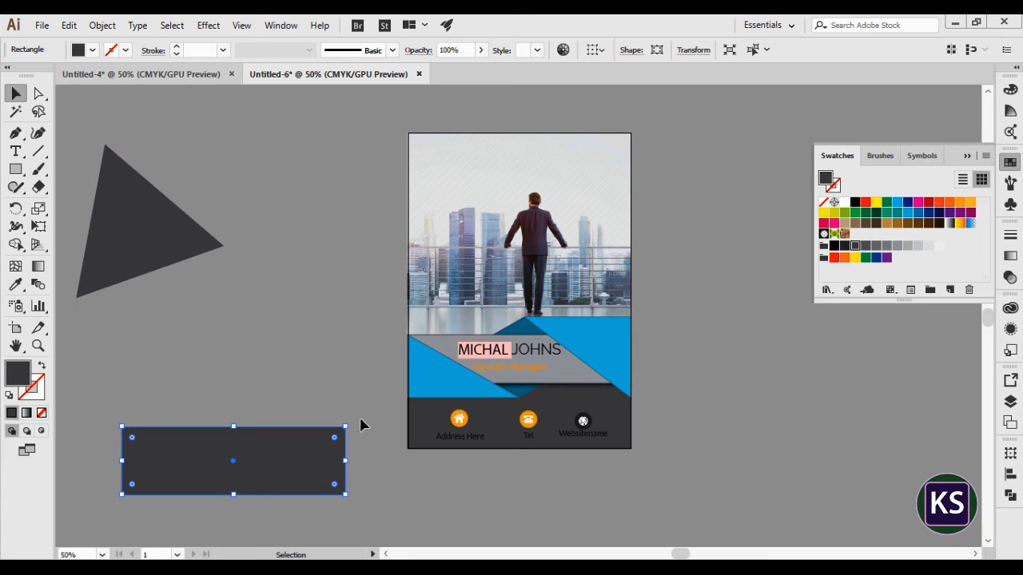
left_click_drag(350, 419, 364, 536)
left_click_drag(274, 486, 201, 241)
- Split the triangle into two pieces along the rotated rectangle with Divide Objects Below
left_click(102, 25)
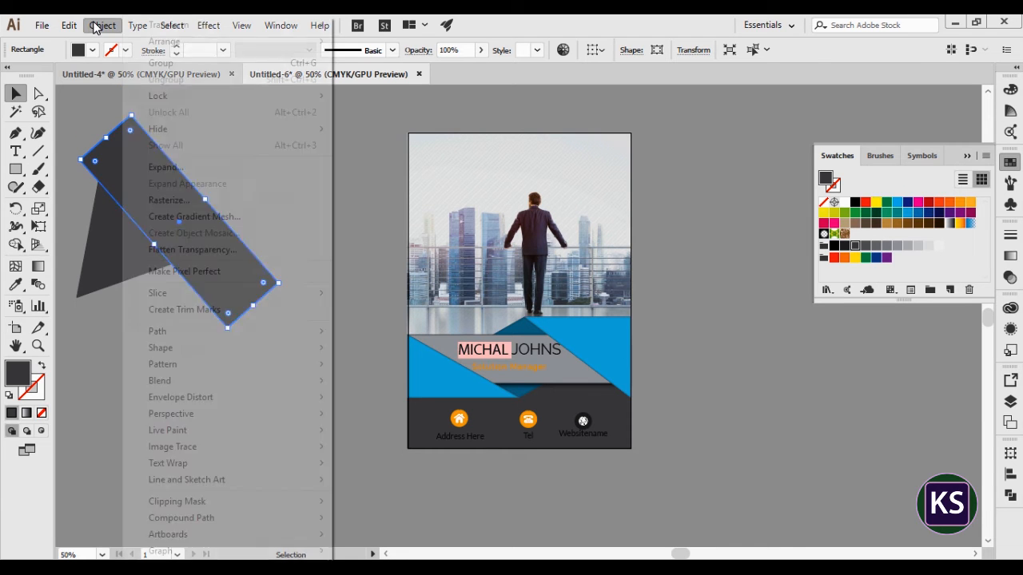
mouse_move(221, 333)
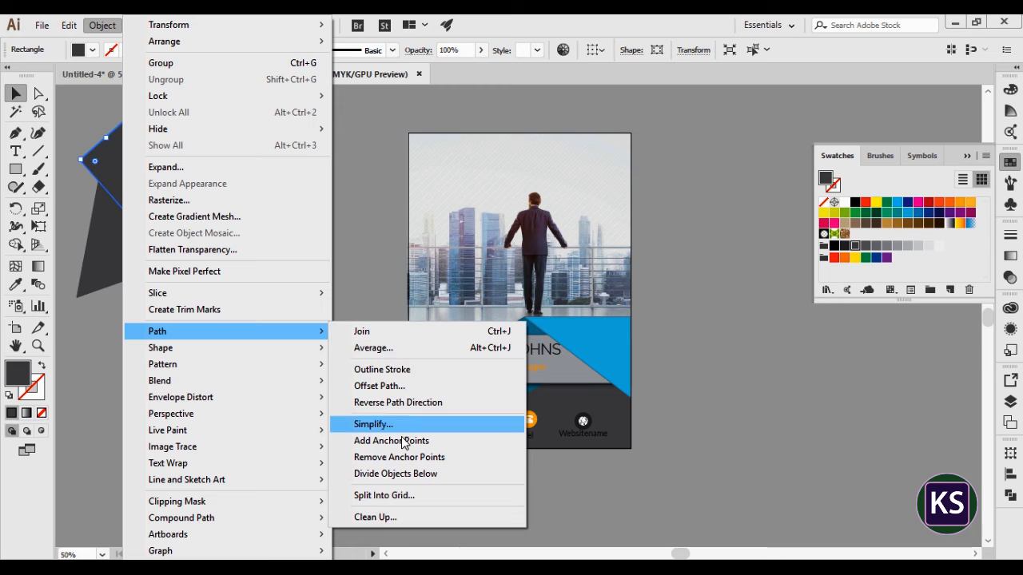
left_click(403, 476)
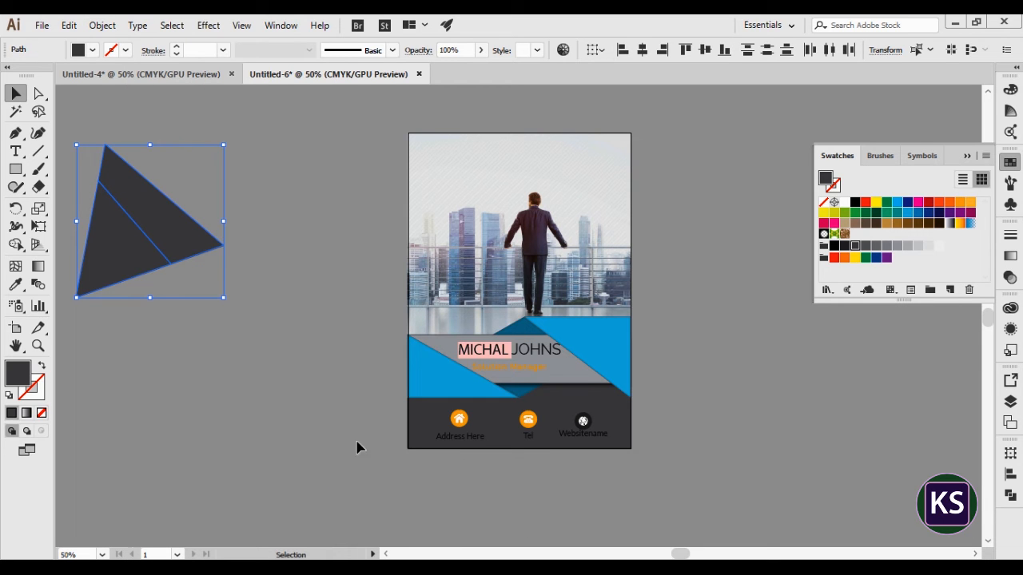
left_click(244, 379)
- Recolor the triangle's upper piece with the dark blue sampled from the ribbon's fold
left_click(176, 235)
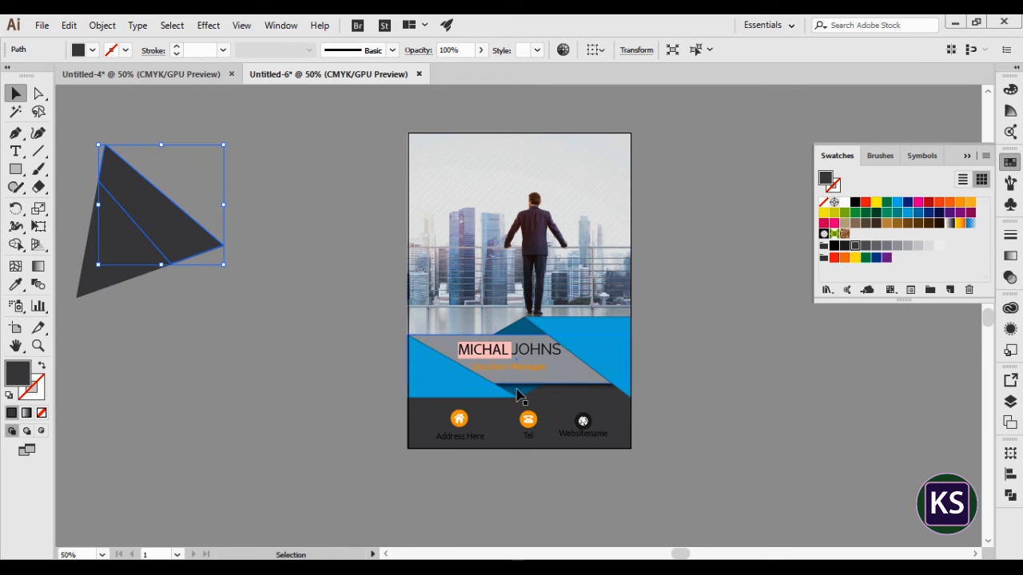
left_click(15, 284)
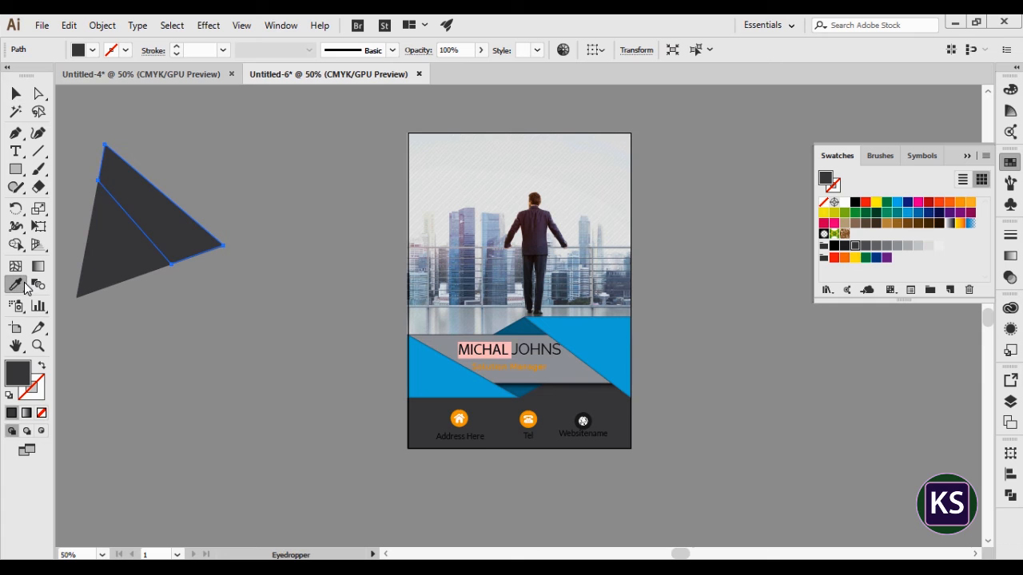
left_click(523, 381)
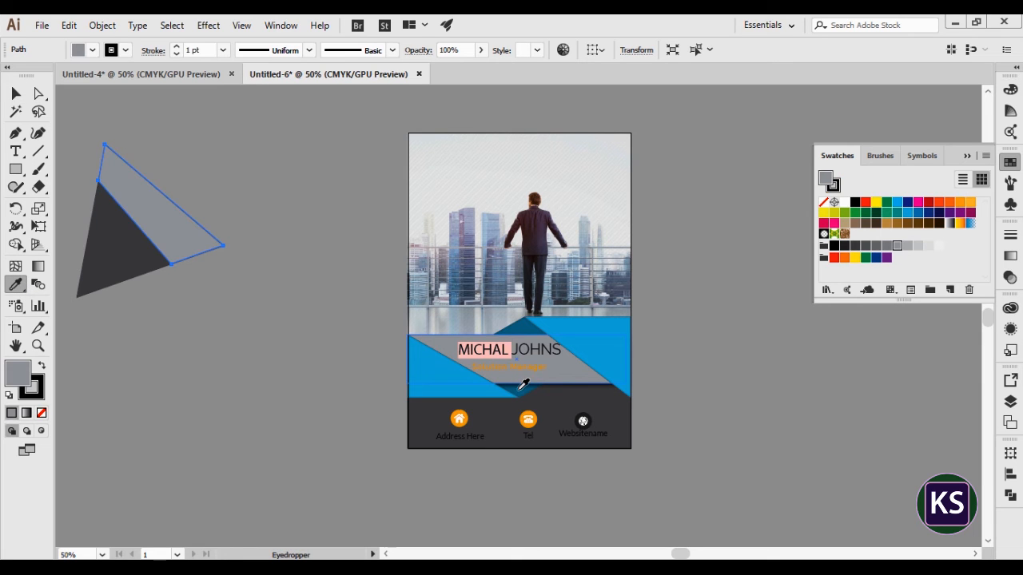
left_click(531, 327)
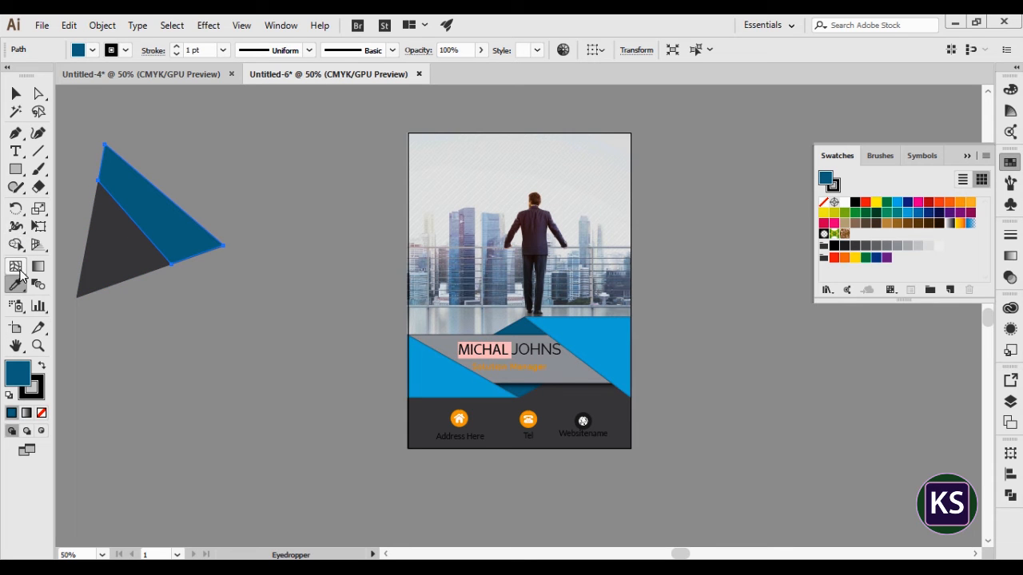
left_click(15, 93)
- Fill the triangle's lower piece with bright blue
left_click(92, 276)
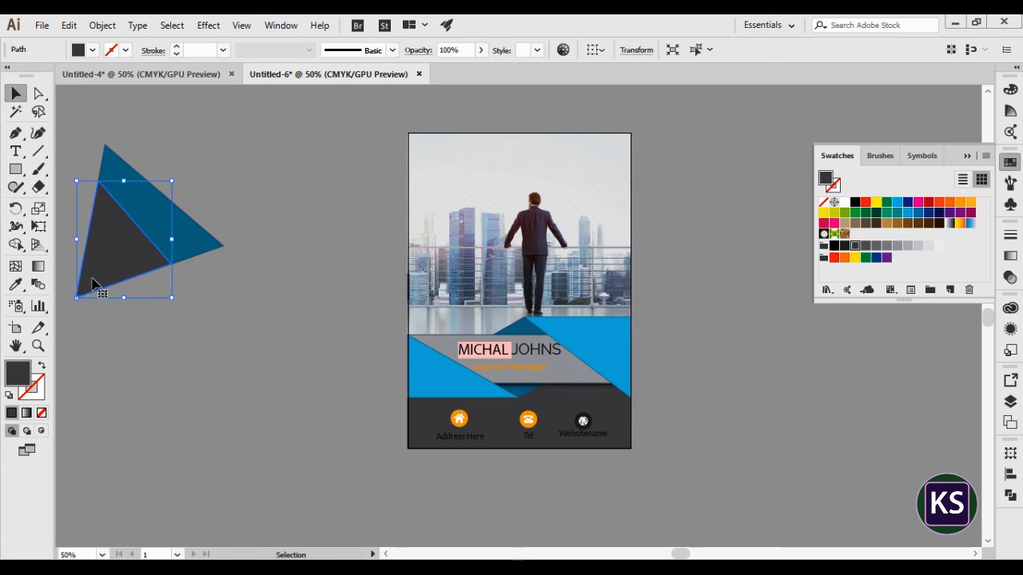
left_click(907, 213)
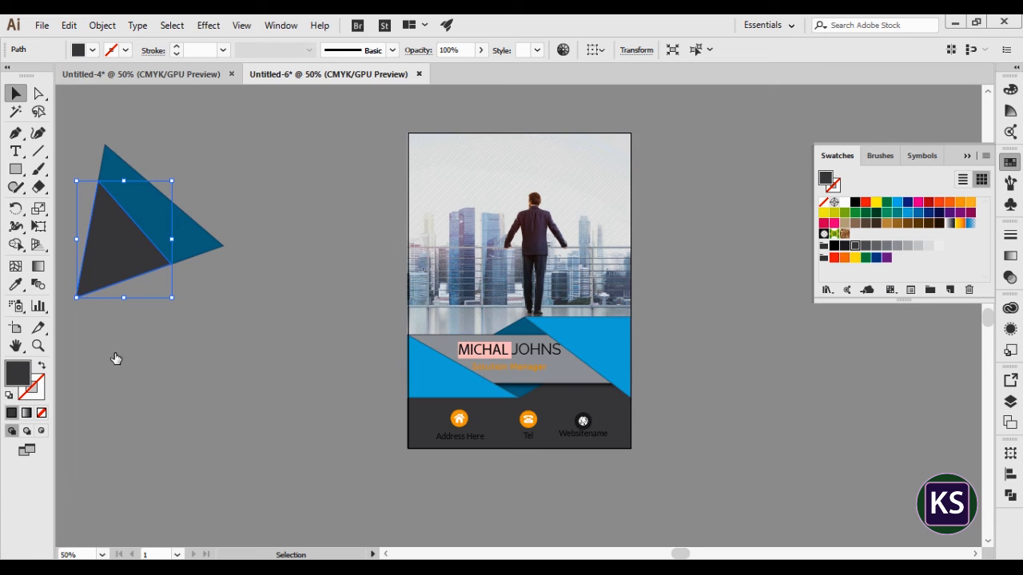
left_click(141, 399)
- Group the two triangle pieces as a logo, scale it down and place it over the photo's upper-left sky
left_click_drag(217, 293, 127, 242)
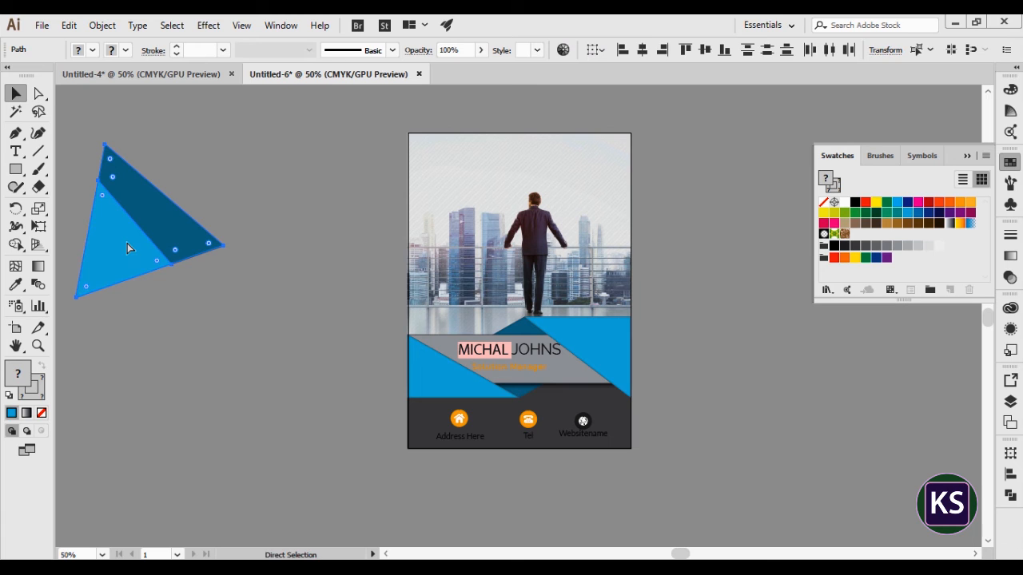
key("ctrl+g")
left_click_drag(225, 148, 470, 155)
scroll(471, 204, "up", 3)
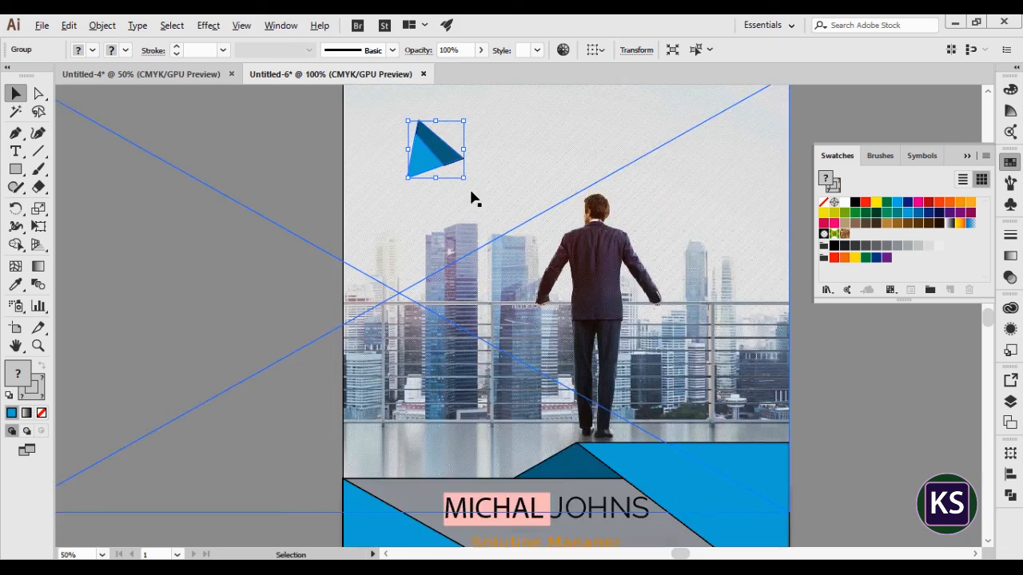
left_click_drag(562, 160, 422, 241)
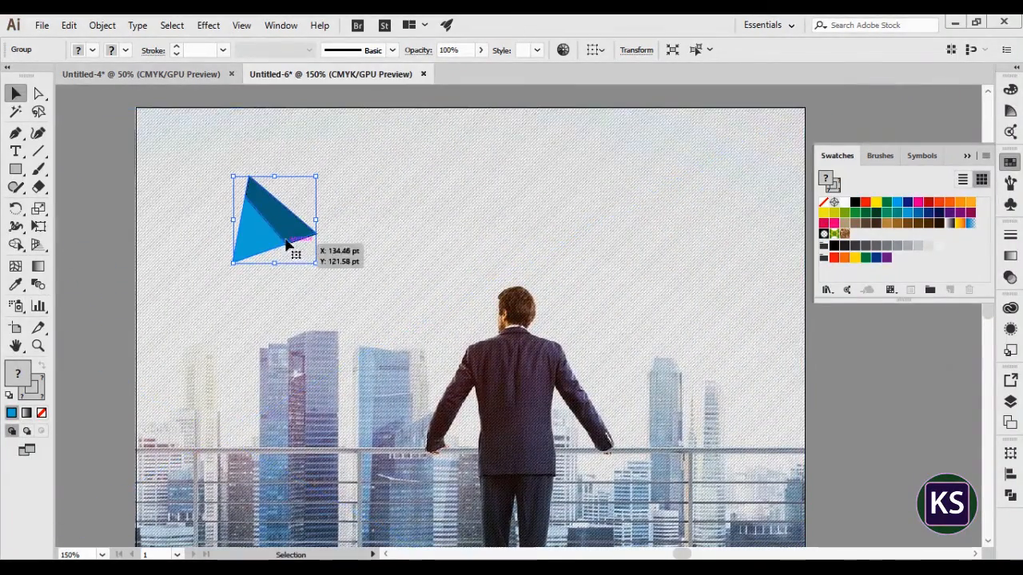
left_click(881, 394)
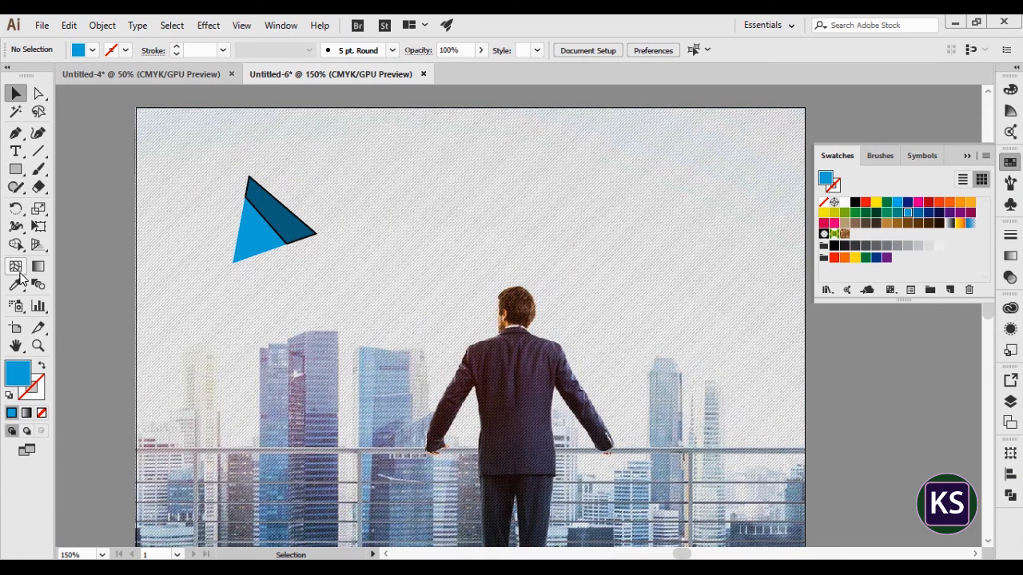
- Add the text "COMPANY NAME" to the right of the triangle logo
left_click(16, 151)
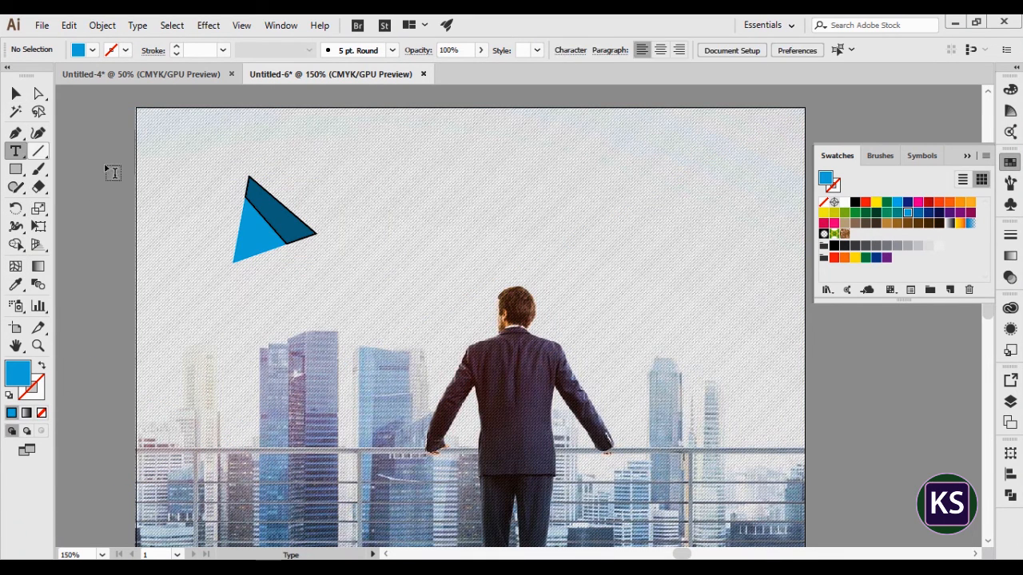
left_click(384, 209)
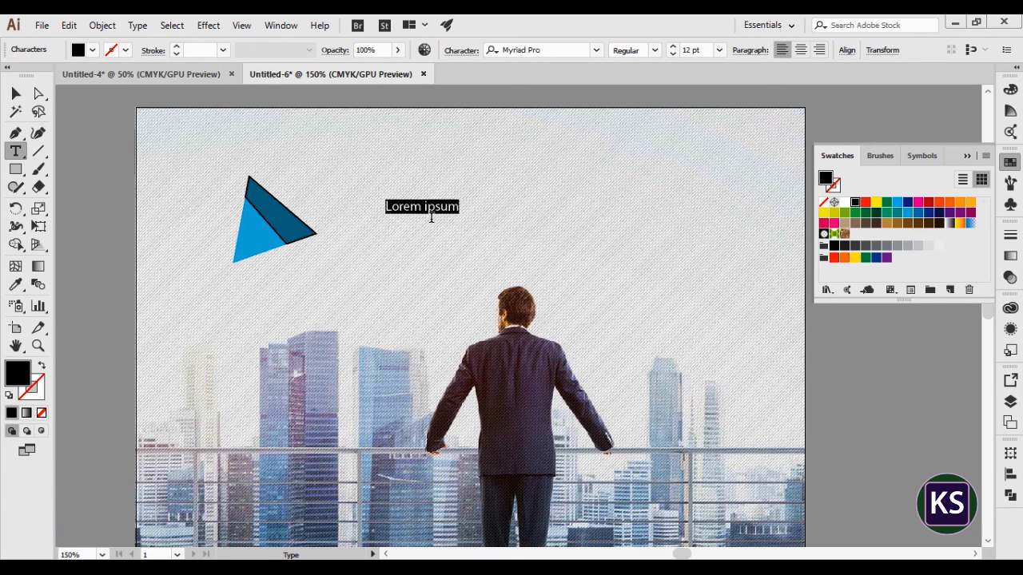
key("BackSpace")
left_click(933, 573)
left_click(916, 452)
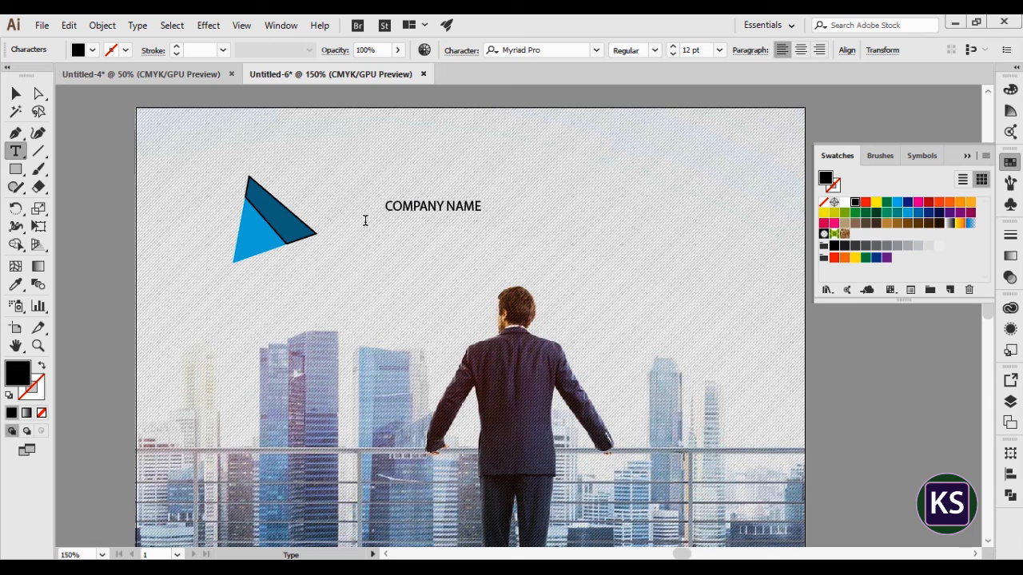
left_click(38, 93)
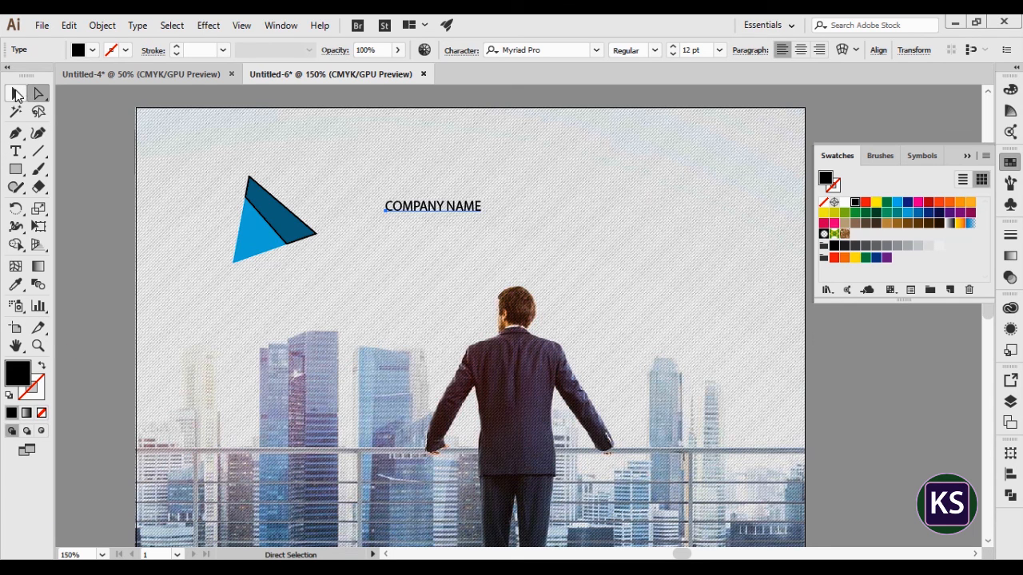
- Set the "COMPANY NAME" text to 18 pt and move it directly below the triangle logo
left_click(16, 94)
left_click(719, 50)
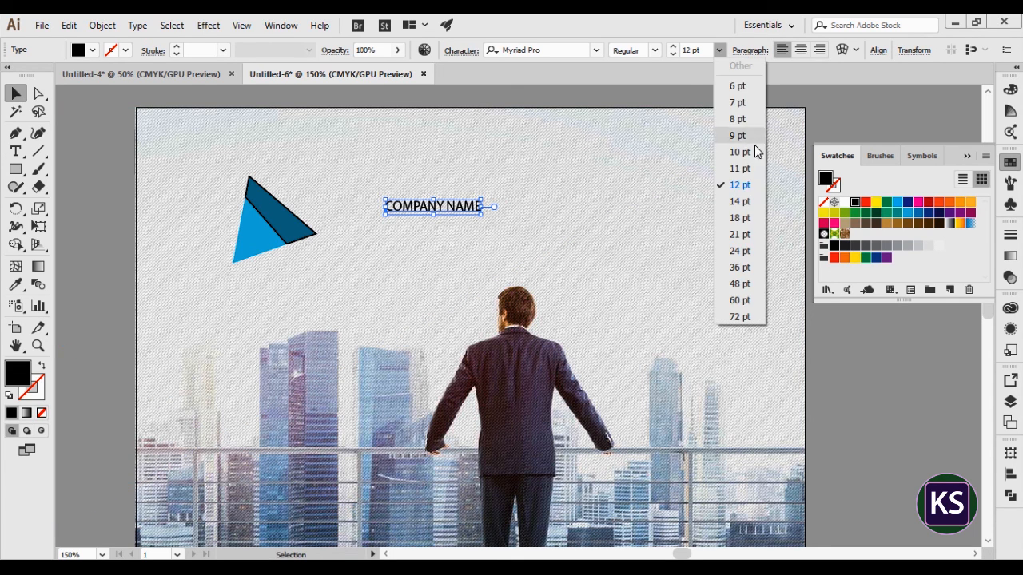
left_click(747, 216)
left_click_drag(496, 209, 318, 294)
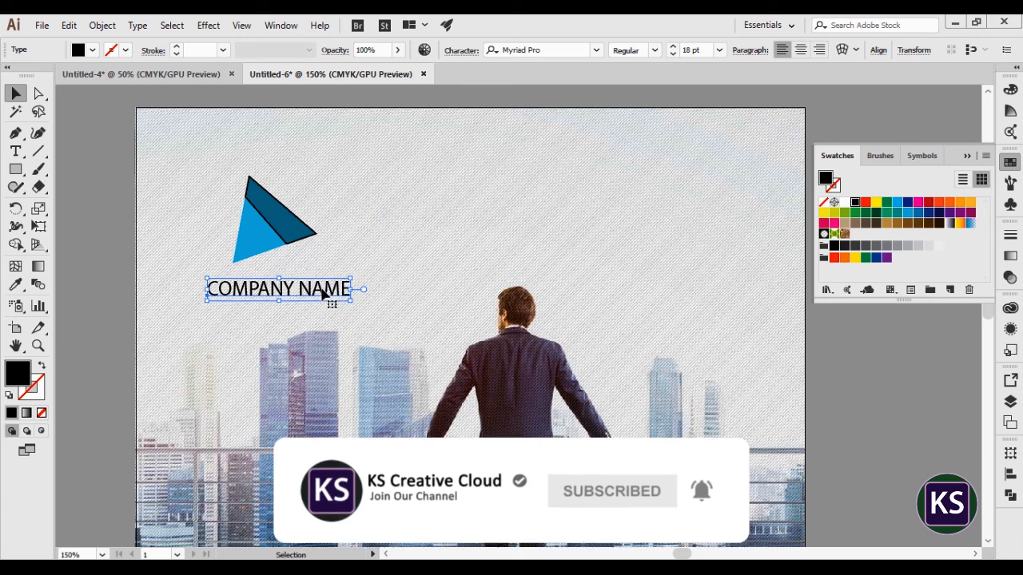
- Make the "COMPANY NAME" text below the triangle logo Bold and set its size to 20 pt
left_click(654, 51)
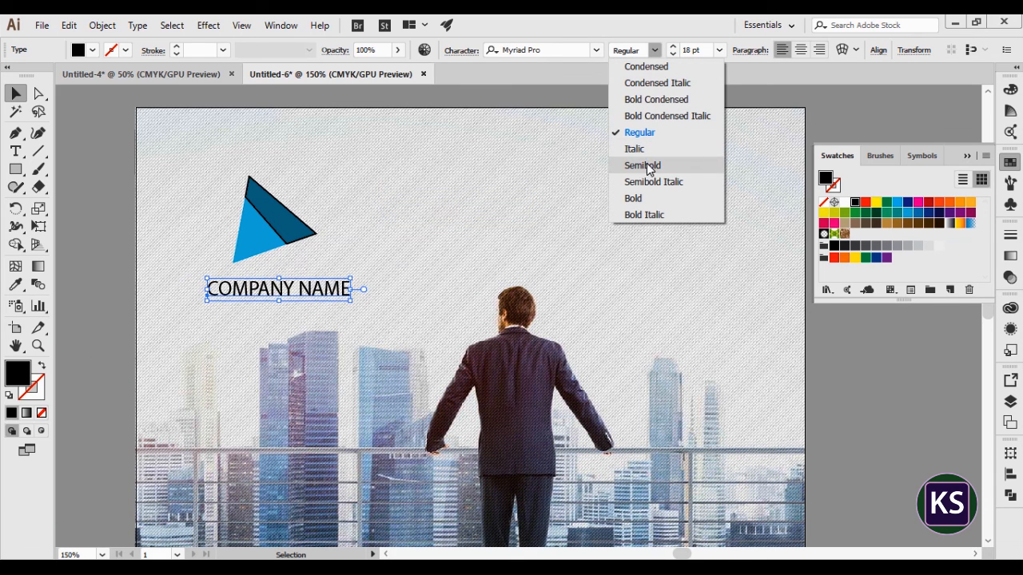
left_click(644, 198)
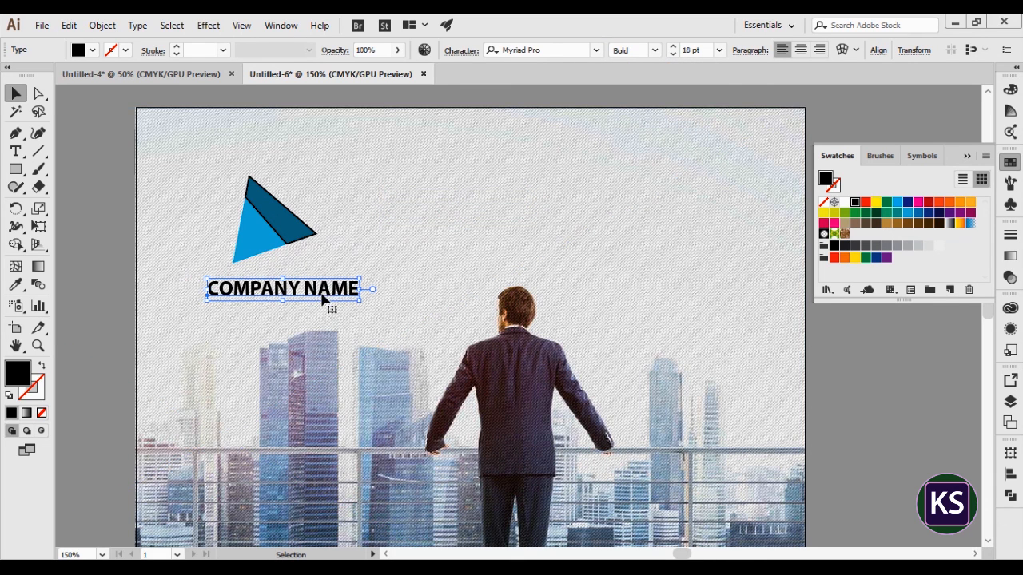
left_click(703, 49)
type("2")
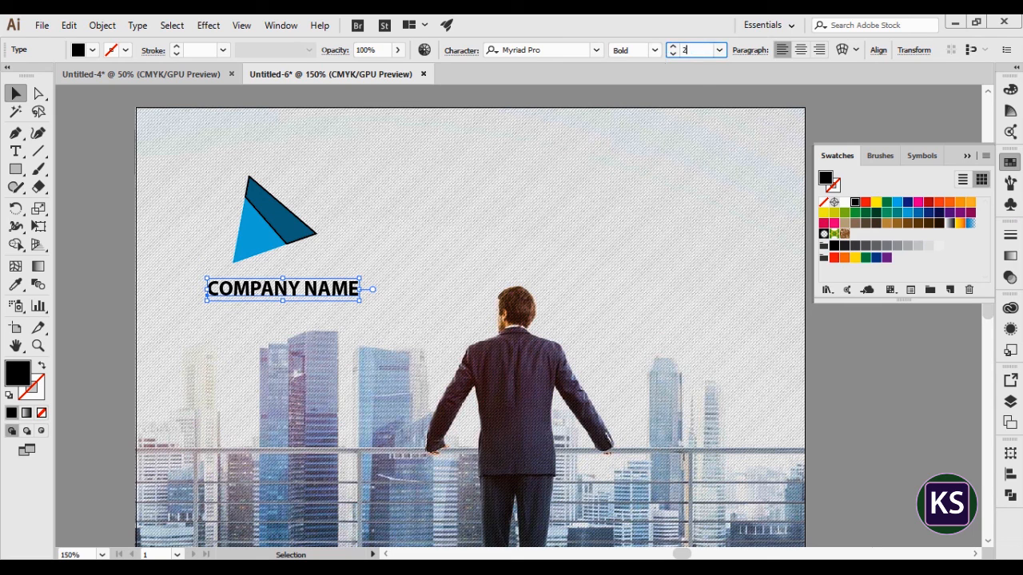
type("0")
key("Return")
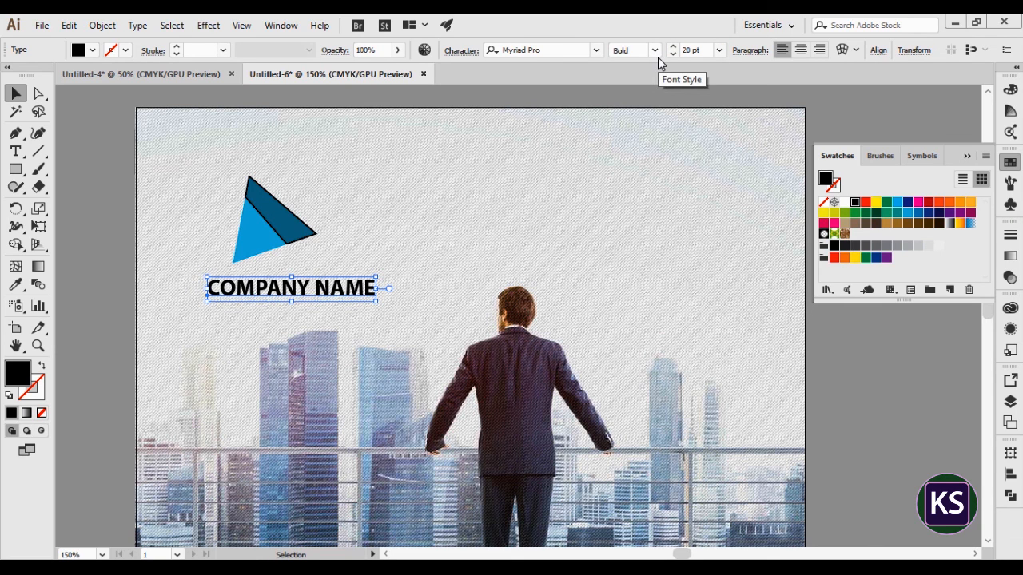
- Align the triangle logo and the "COMPANY NAME" text to each other on their horizontal centers, leaving nothing selected
left_click(283, 222, "shift")
left_click(503, 51)
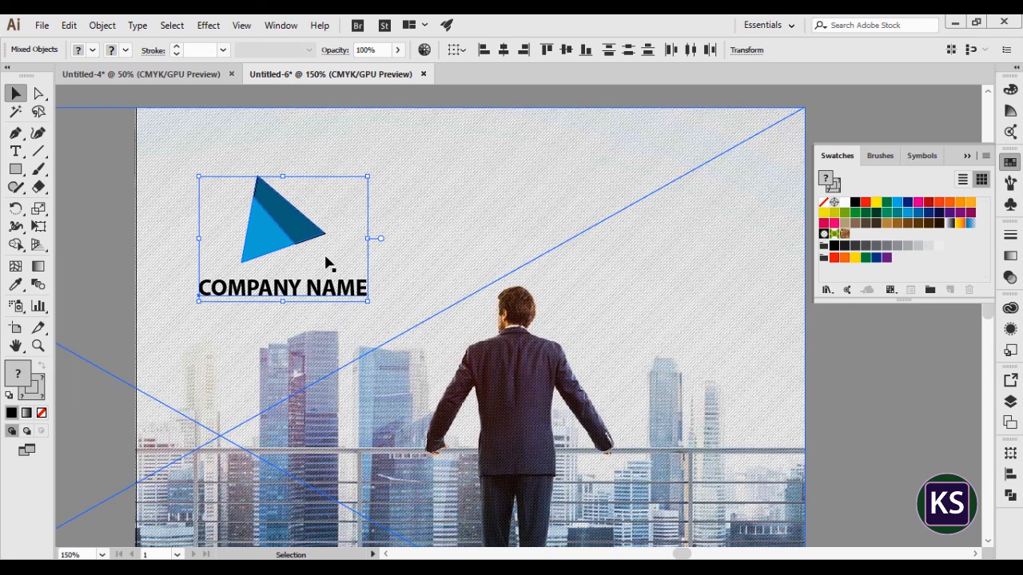
left_click(808, 384)
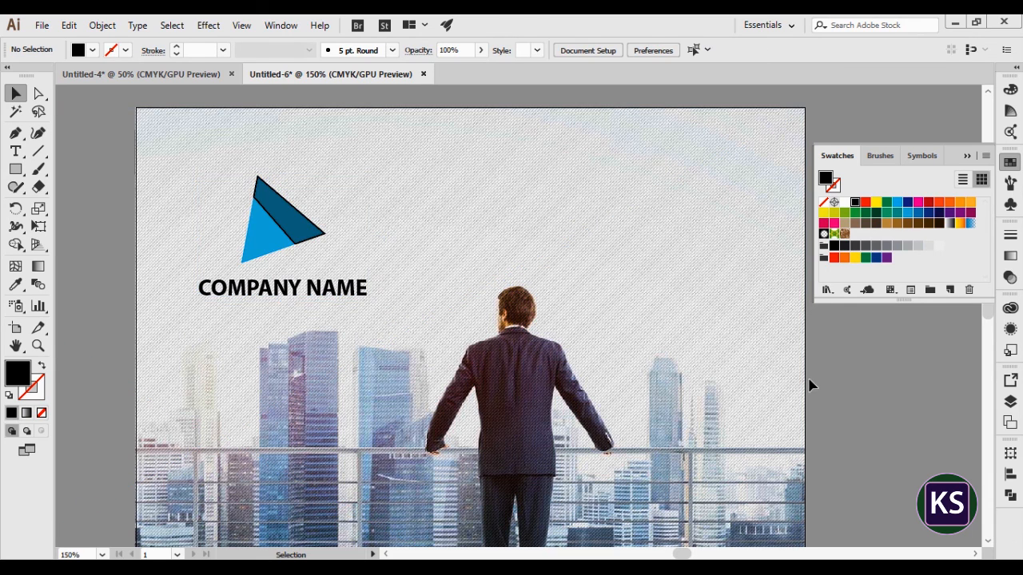
- Show the whole card and collapse the Swatches palette to clear the workspace
scroll(799, 365, "down", 2)
left_click_drag(854, 406, 685, 271)
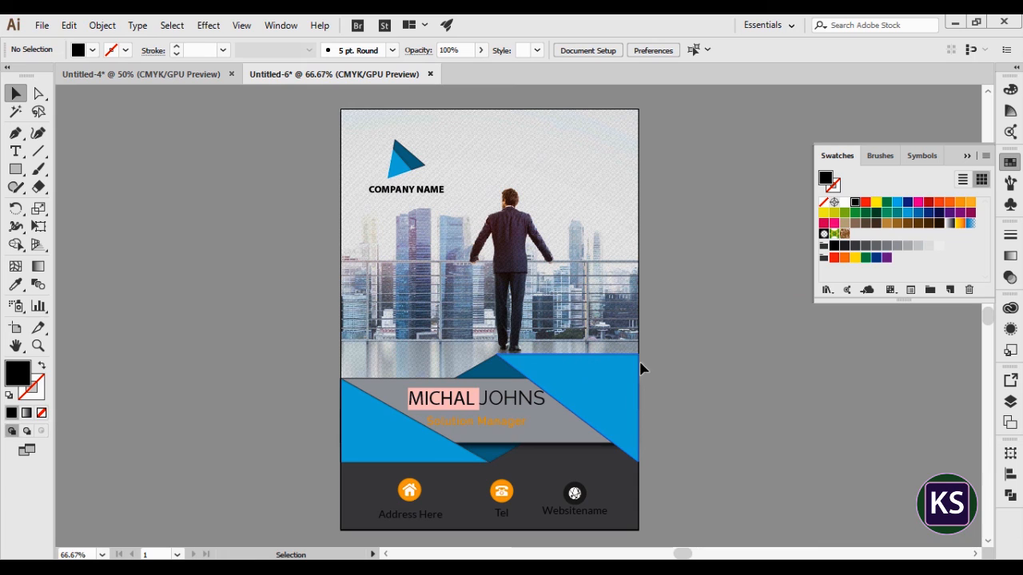
left_click(967, 158)
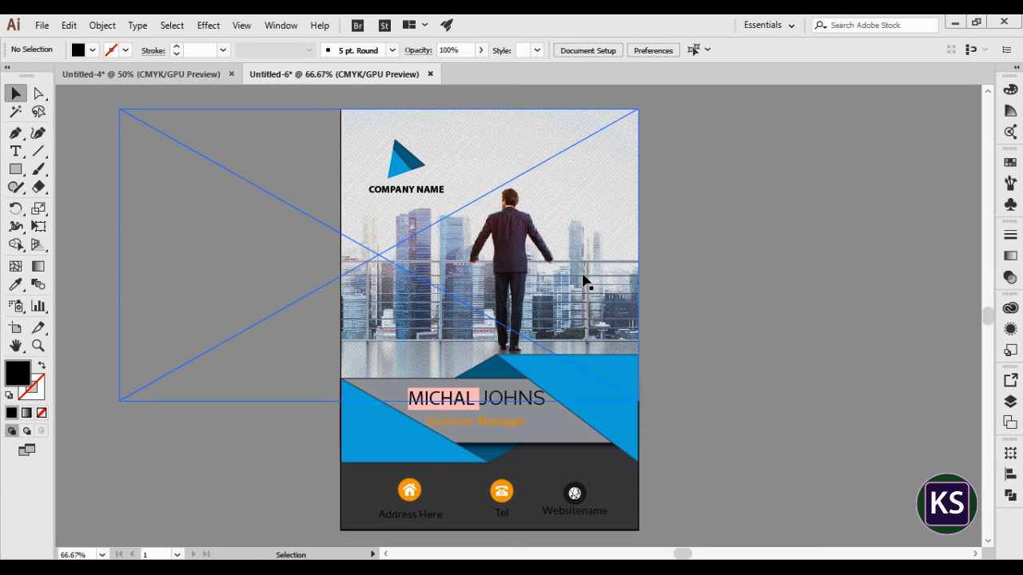